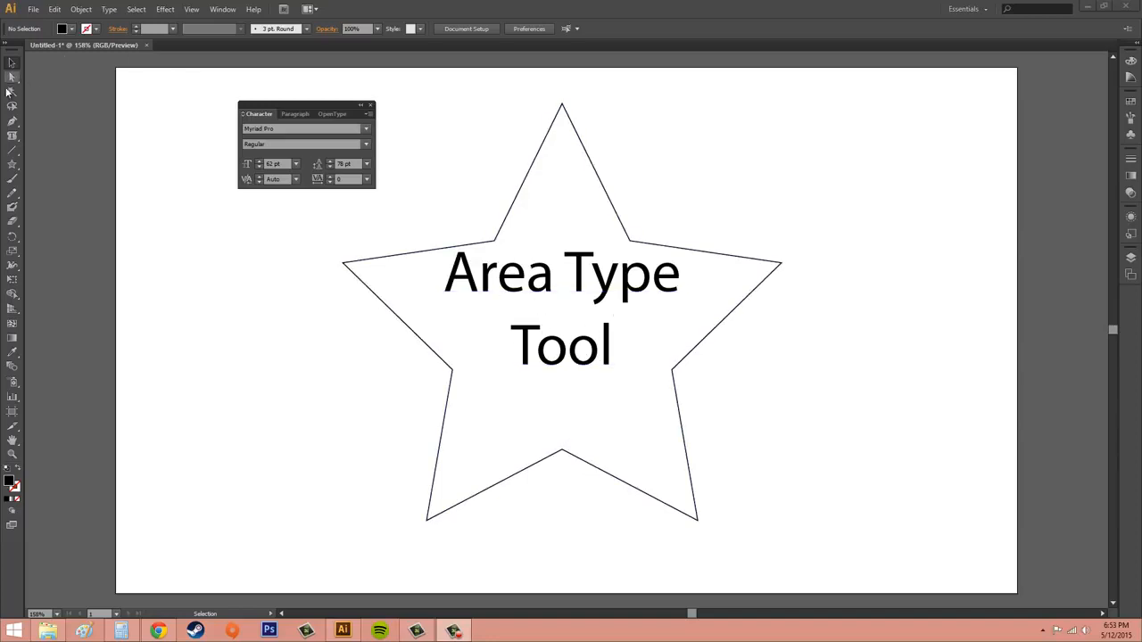
# Step: Move the Character panel down beside the star
pyautogui.click(12, 64)
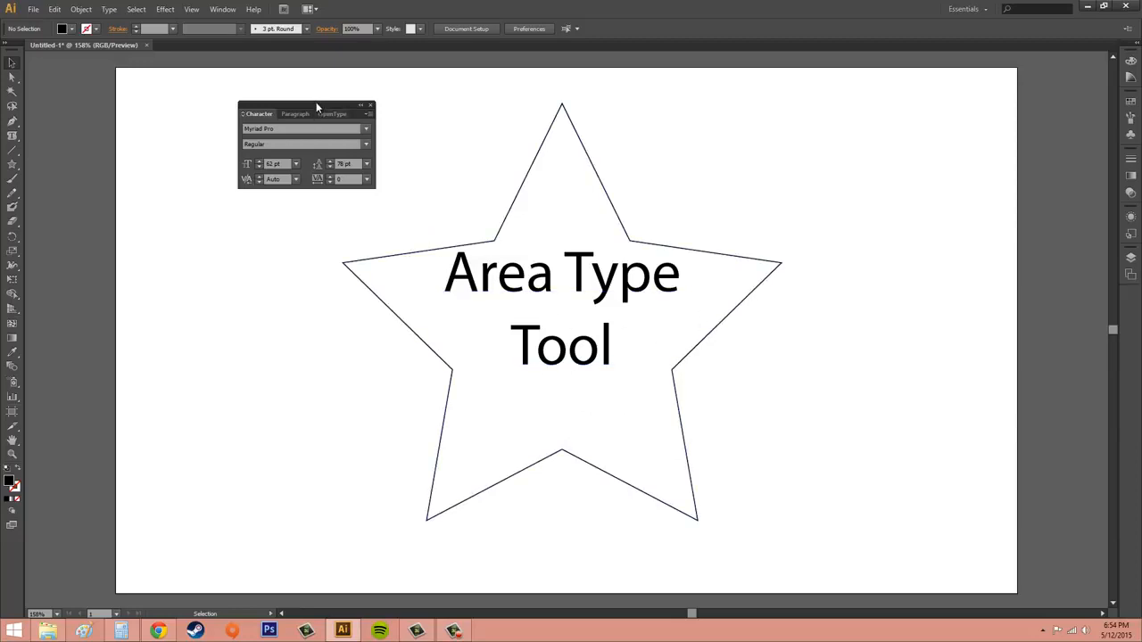
pyautogui.moveTo(316, 107); pyautogui.dragTo(246, 276)
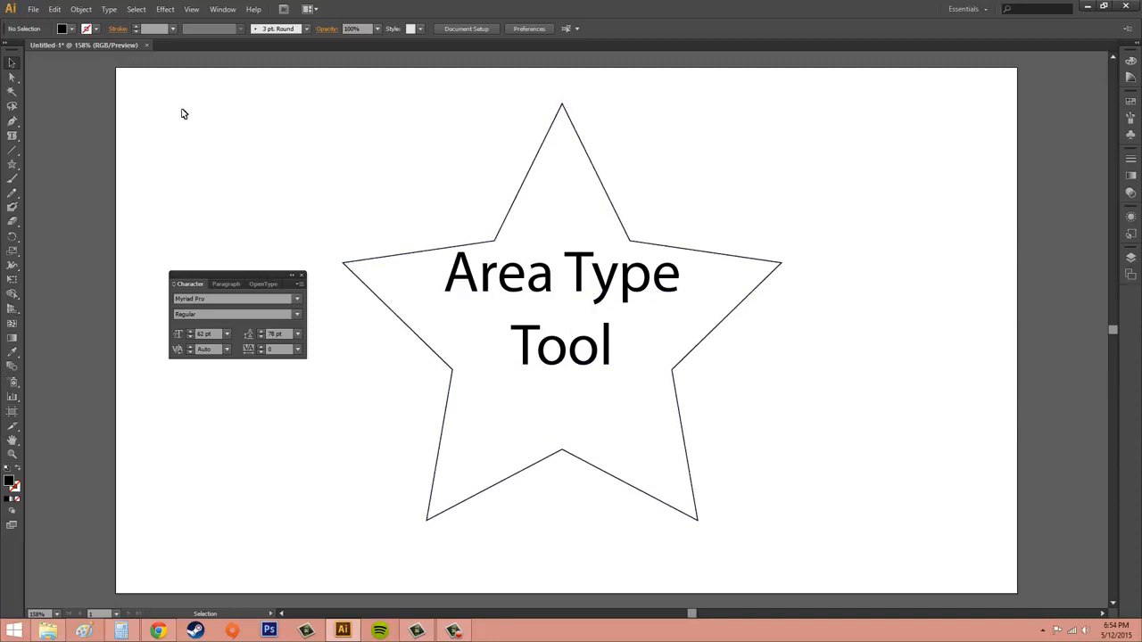
# Step: Select the area type text object inside the star with the Selection tool
pyautogui.moveTo(12, 135); pyautogui.dragTo(65, 155)
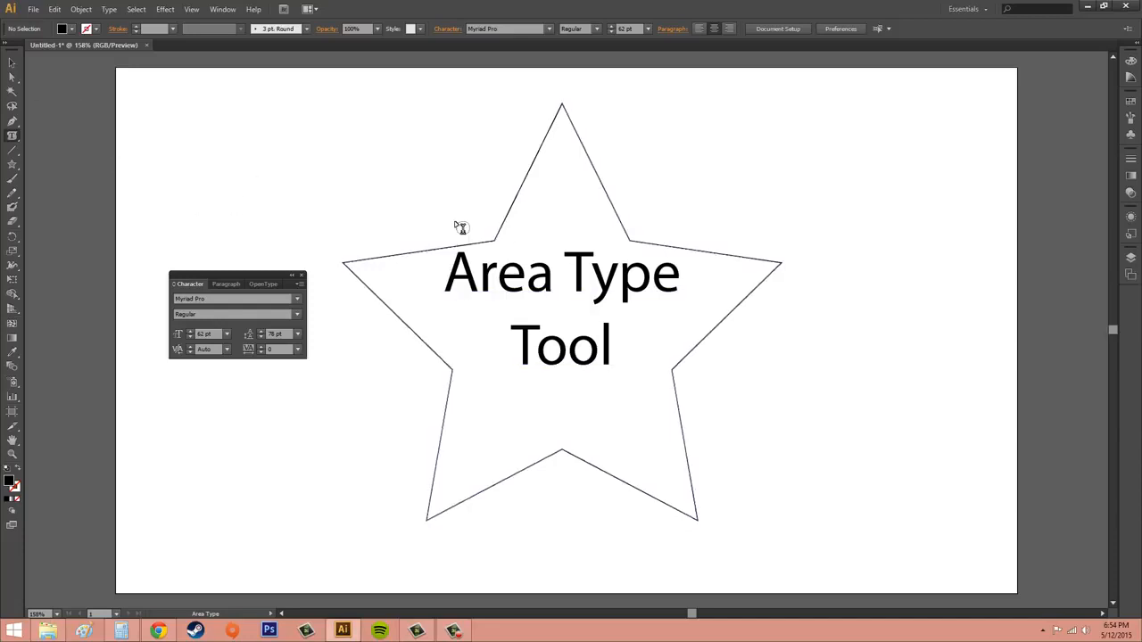
pyautogui.click(12, 64)
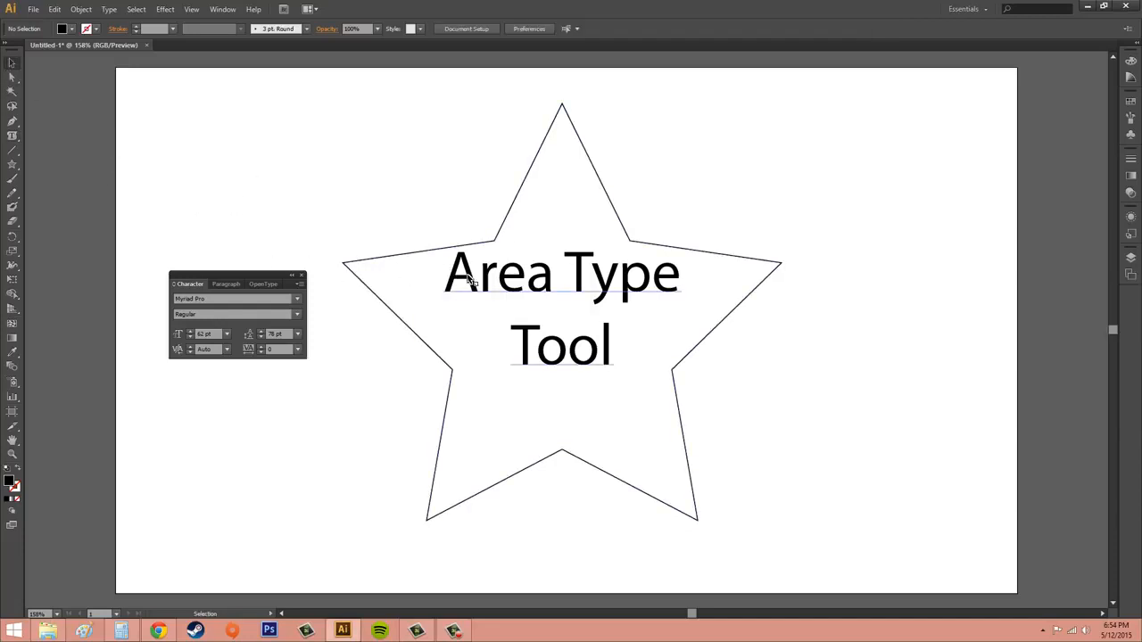
pyautogui.click(573, 278)
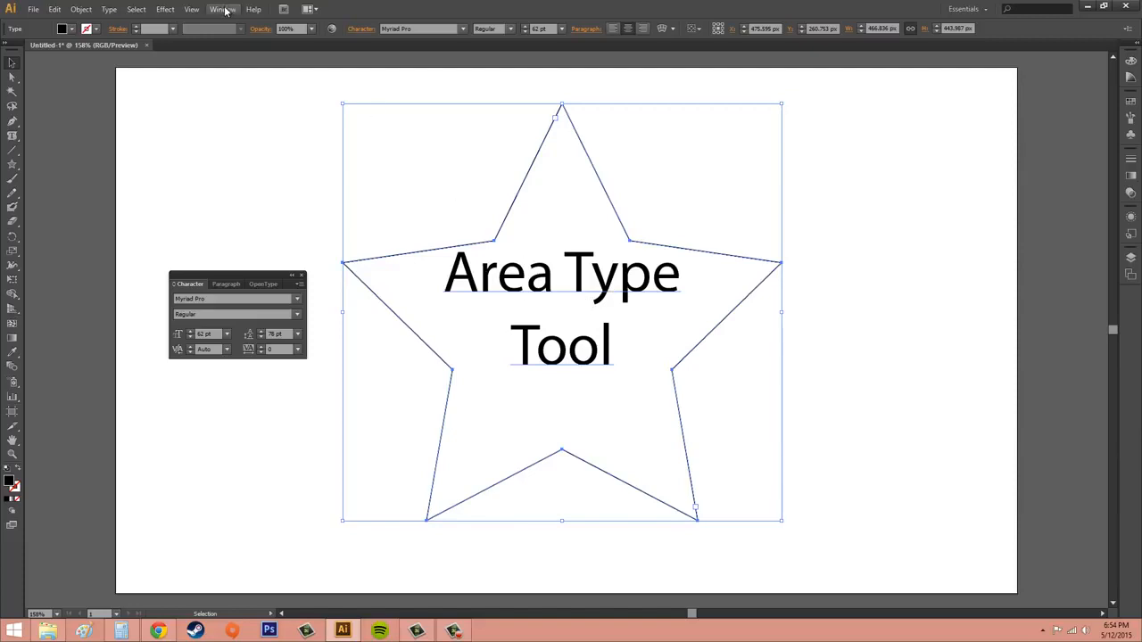
pyautogui.click(229, 11)
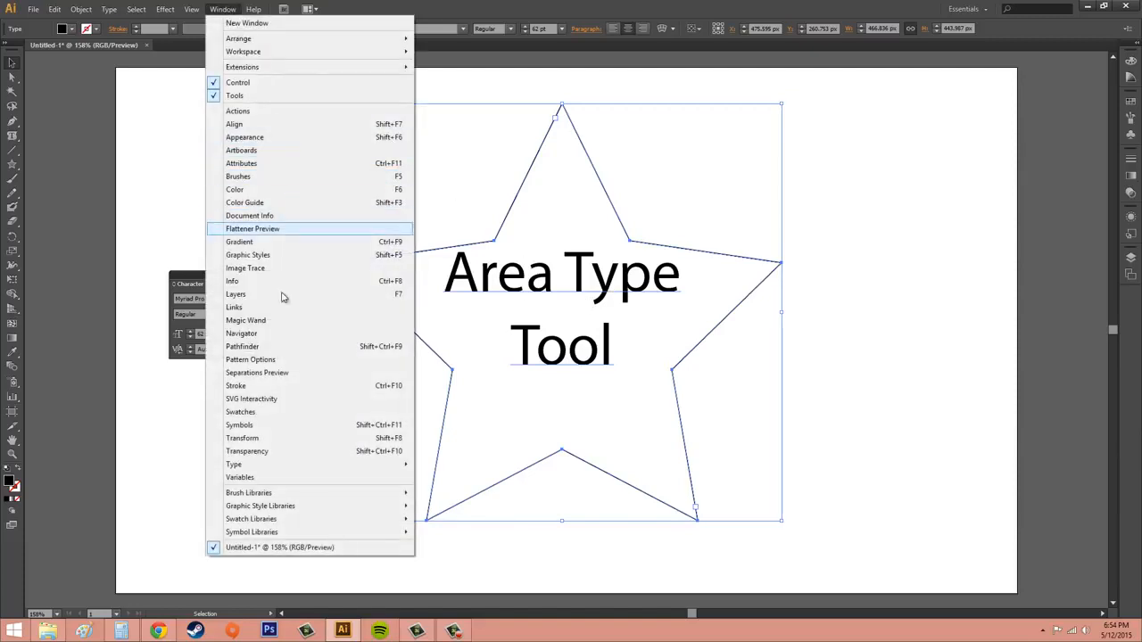
pyautogui.moveTo(259, 465)
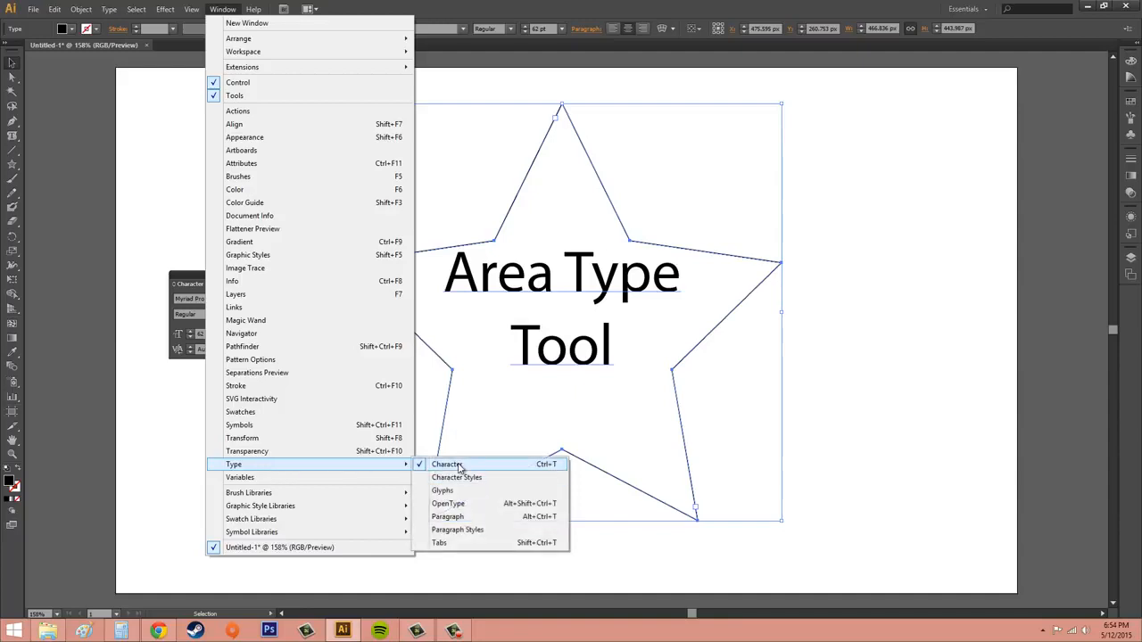
pyautogui.click(189, 280)
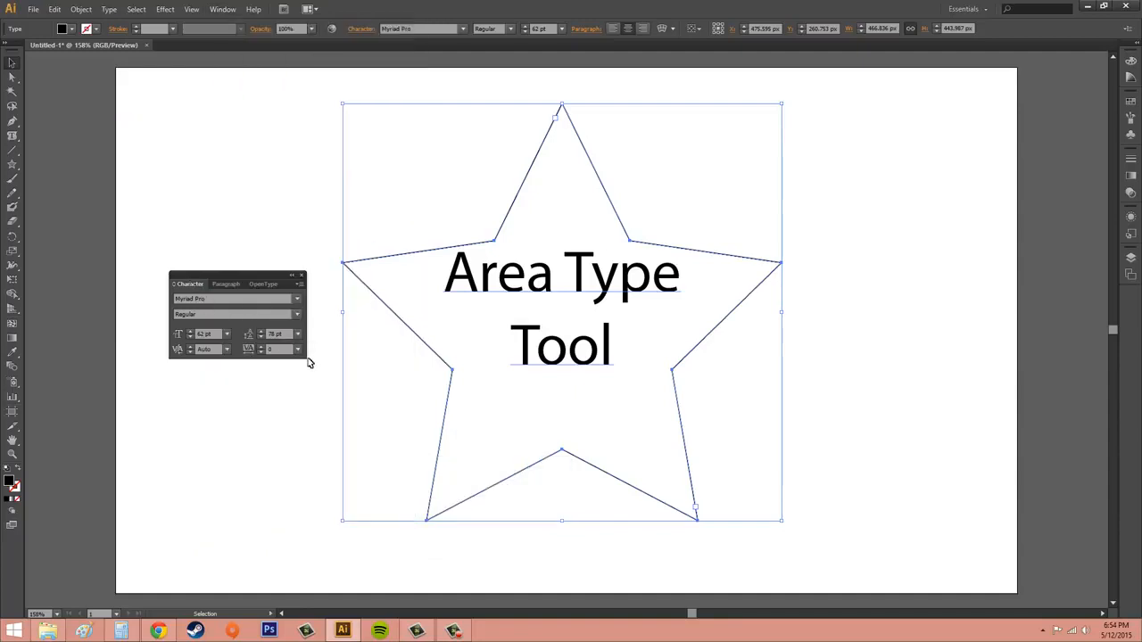
# Step: Try the Bodoni MT Italic font on the star's text and undo the font change
pyautogui.click(295, 298)
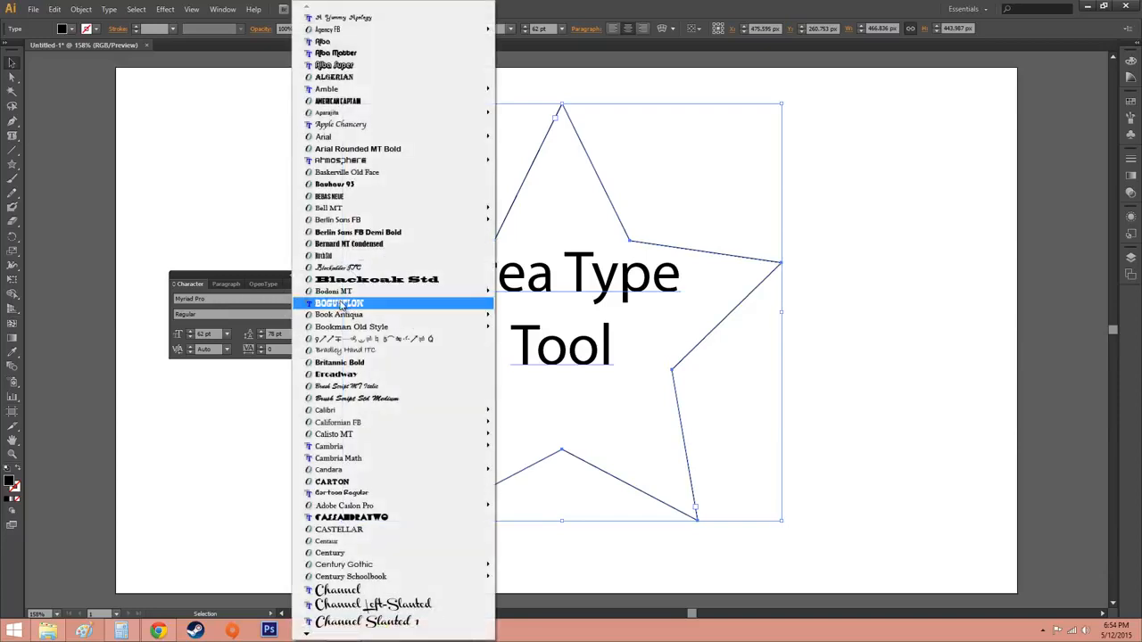
pyautogui.moveTo(355, 293)
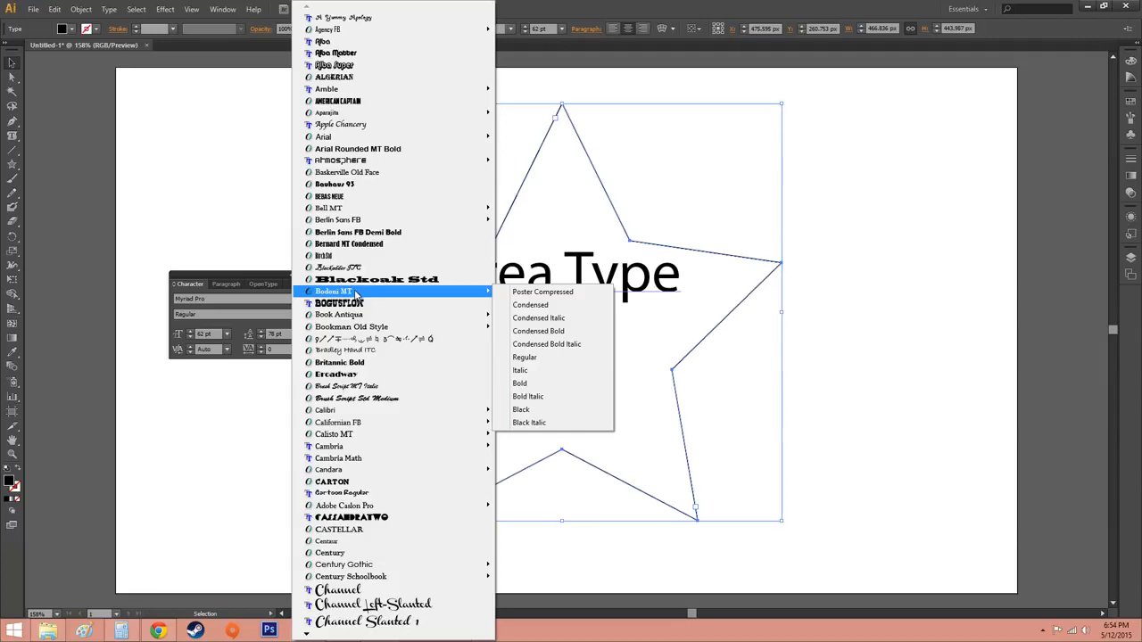
pyautogui.click(526, 372)
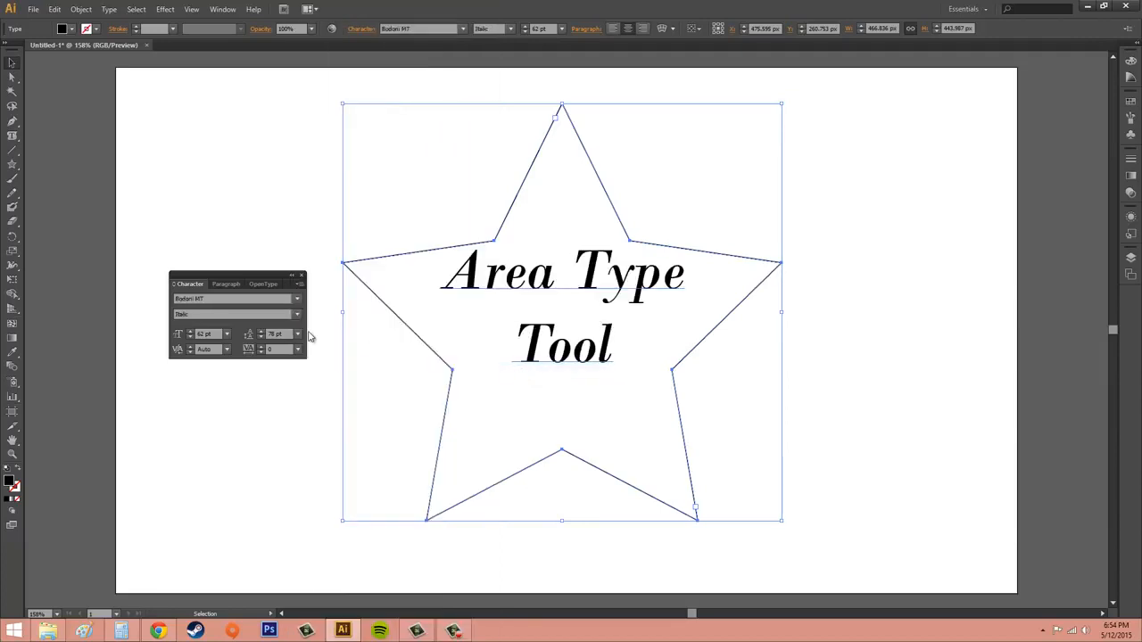
pyautogui.hotkey('ctrl', 'z')
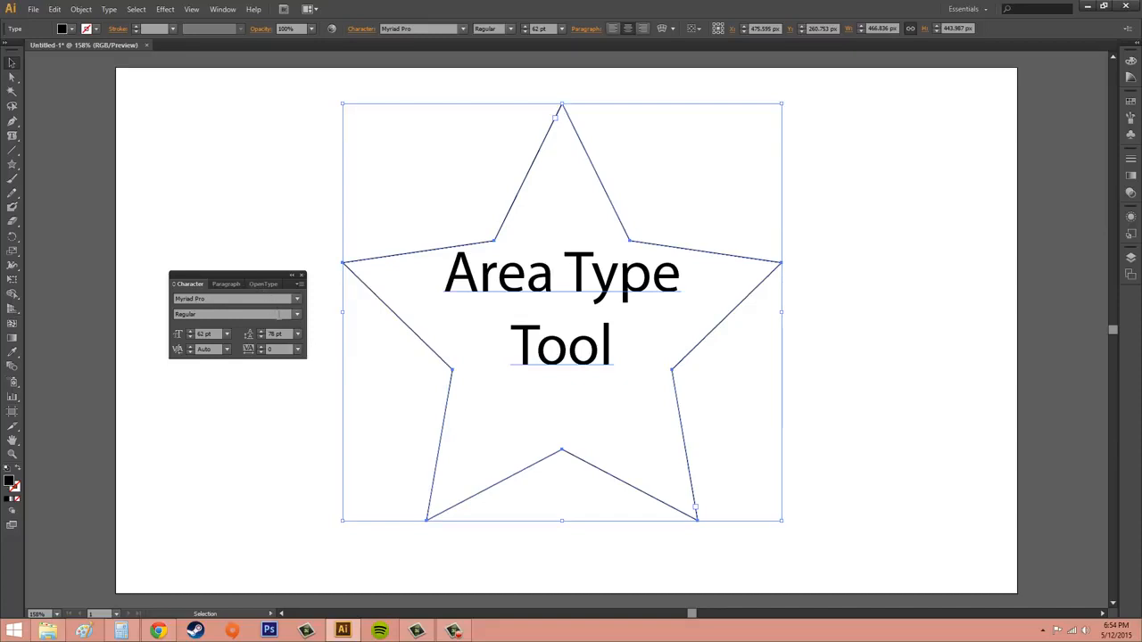
pyautogui.click(297, 315)
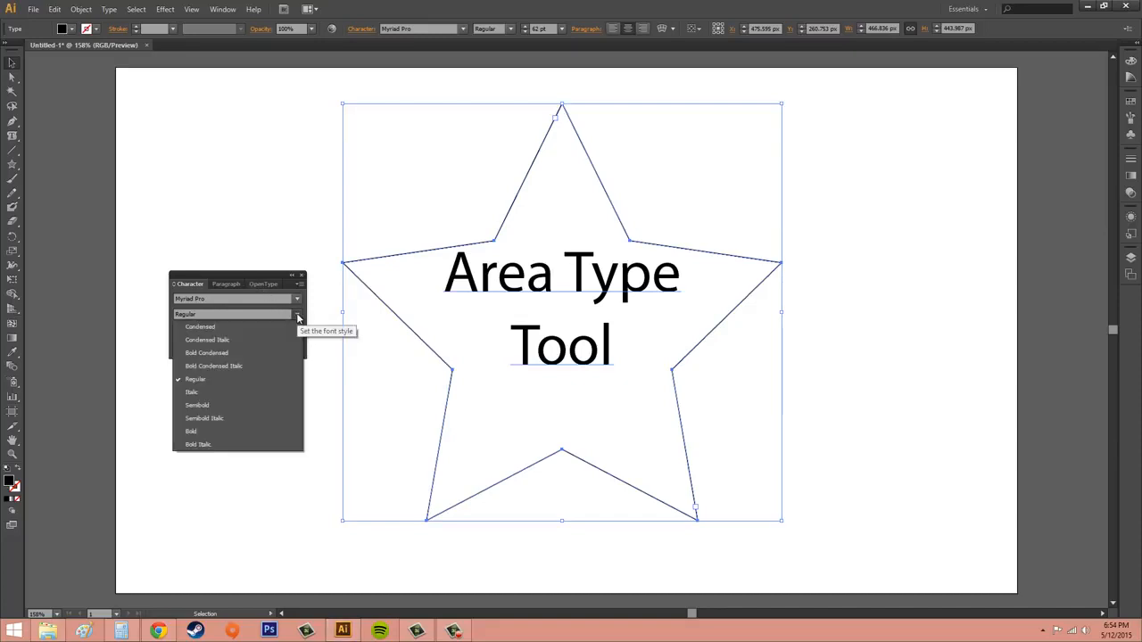
pyautogui.click(298, 317)
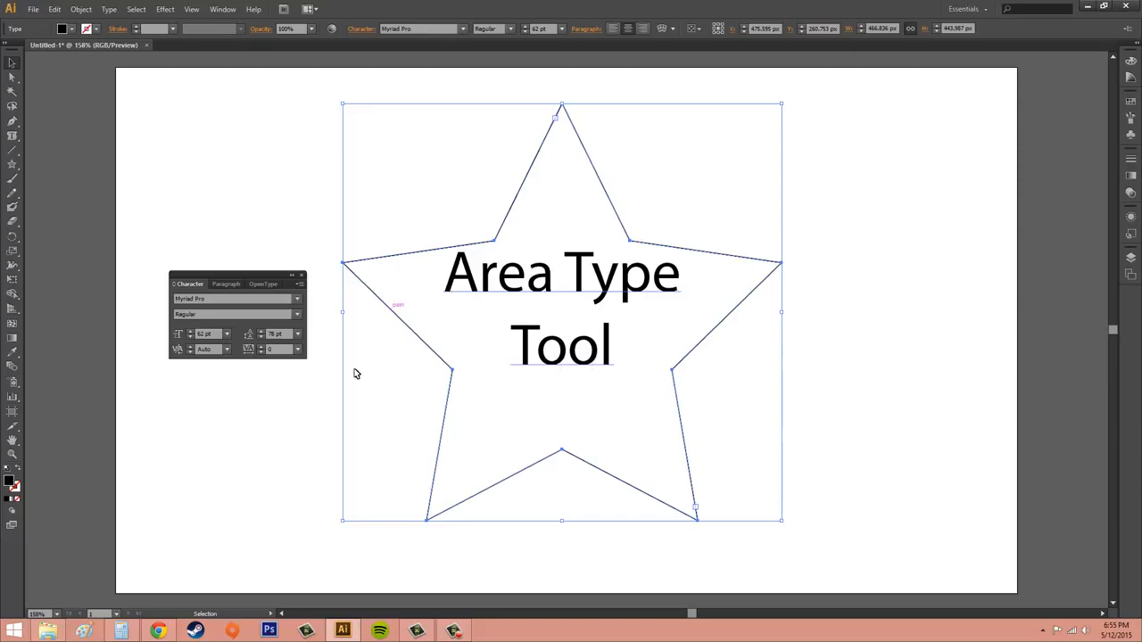
# Step: Step the text's leading up and down repeatedly to compare different line spacings
pyautogui.click(261, 332)
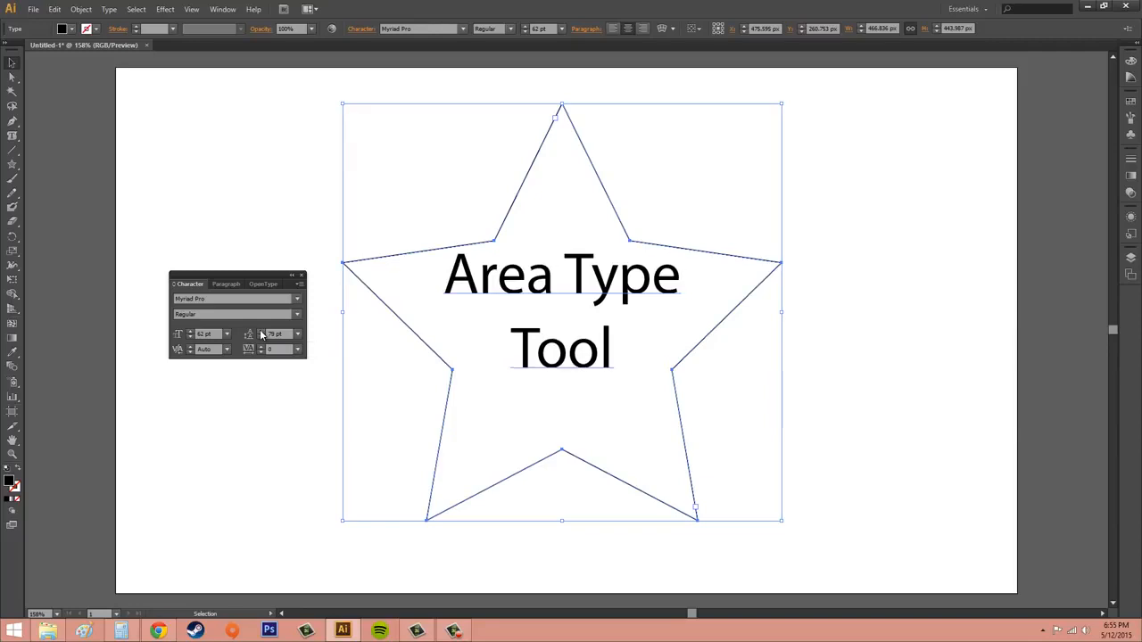
pyautogui.click(261, 332)
pyautogui.click(261, 332)
pyautogui.click(261, 333)
pyautogui.click(261, 332)
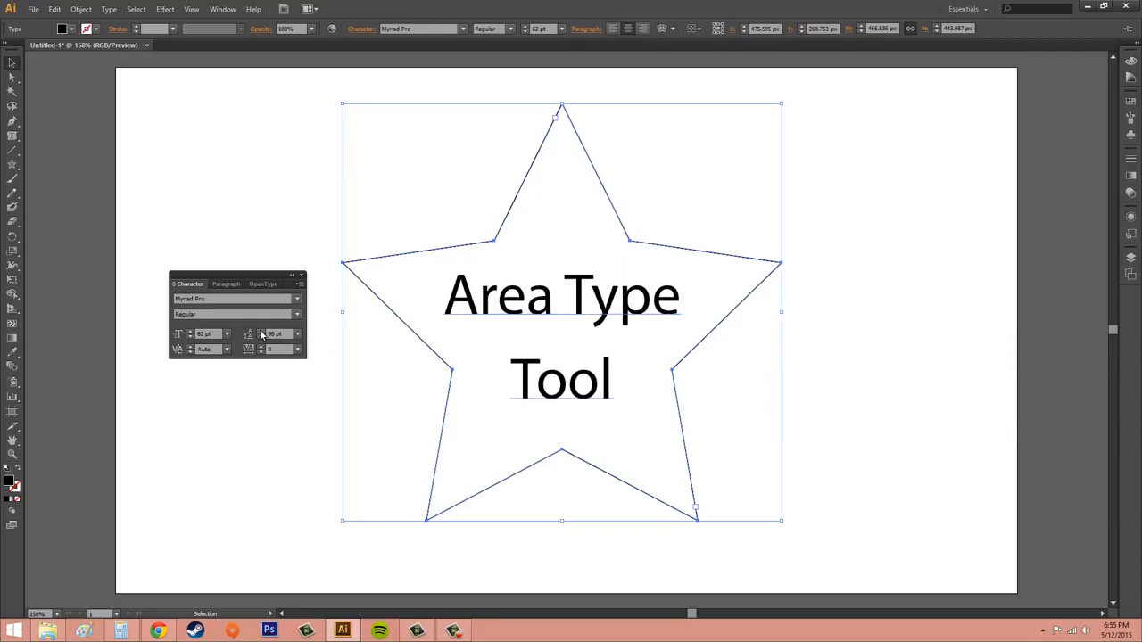
pyautogui.click(262, 332)
pyautogui.click(261, 332)
pyautogui.click(261, 333)
pyautogui.click(261, 333)
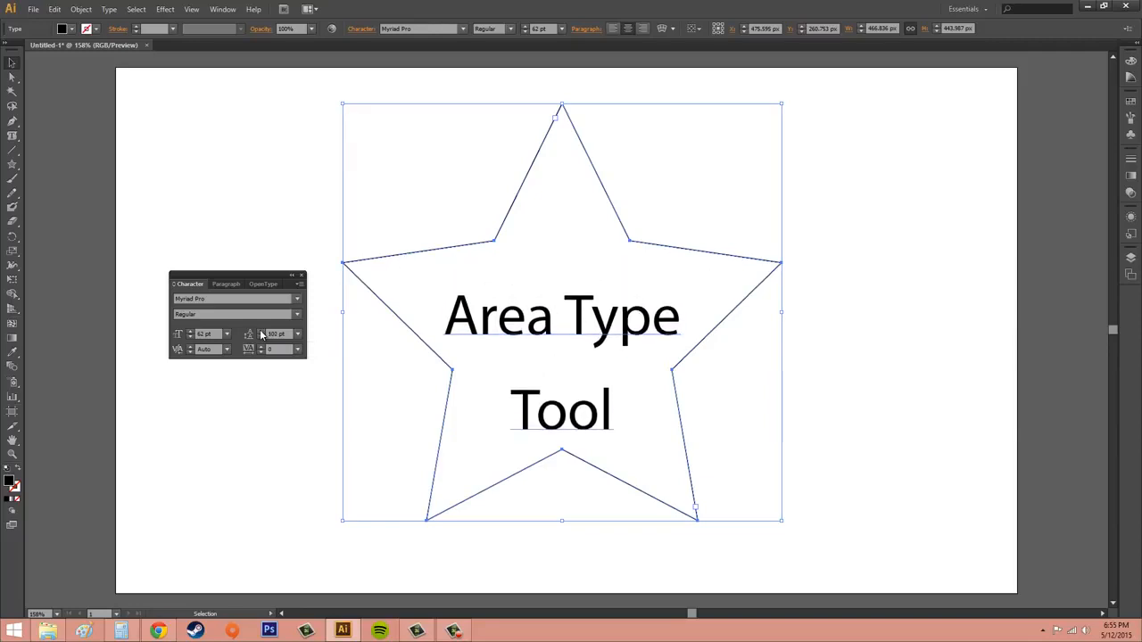
pyautogui.click(261, 332)
pyautogui.click(261, 332)
pyautogui.click(261, 333)
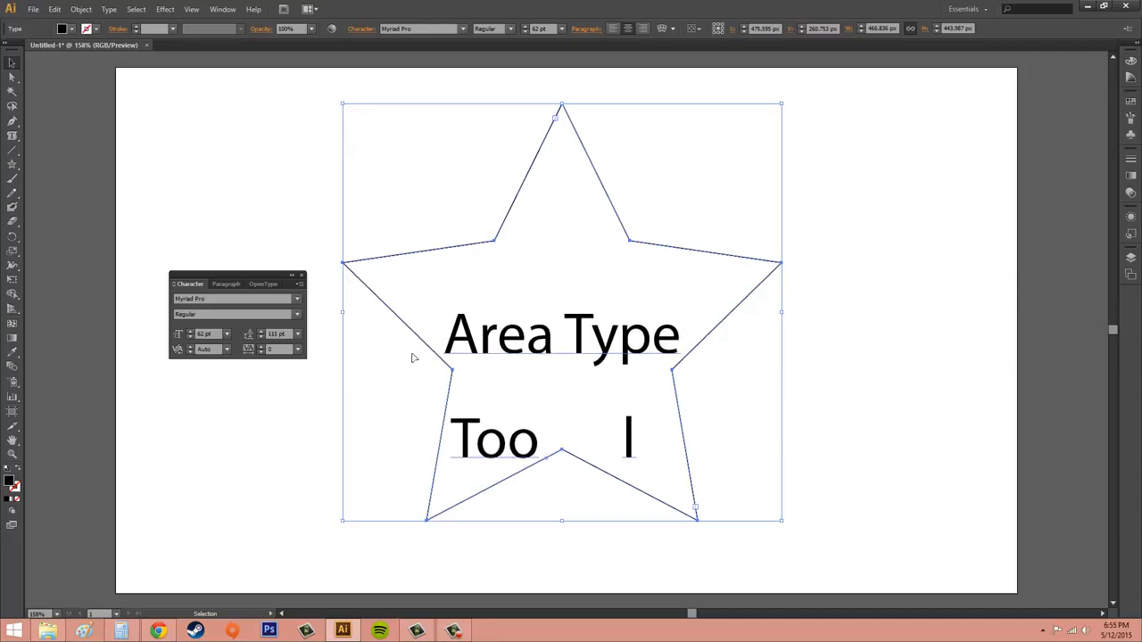
pyautogui.click(260, 338)
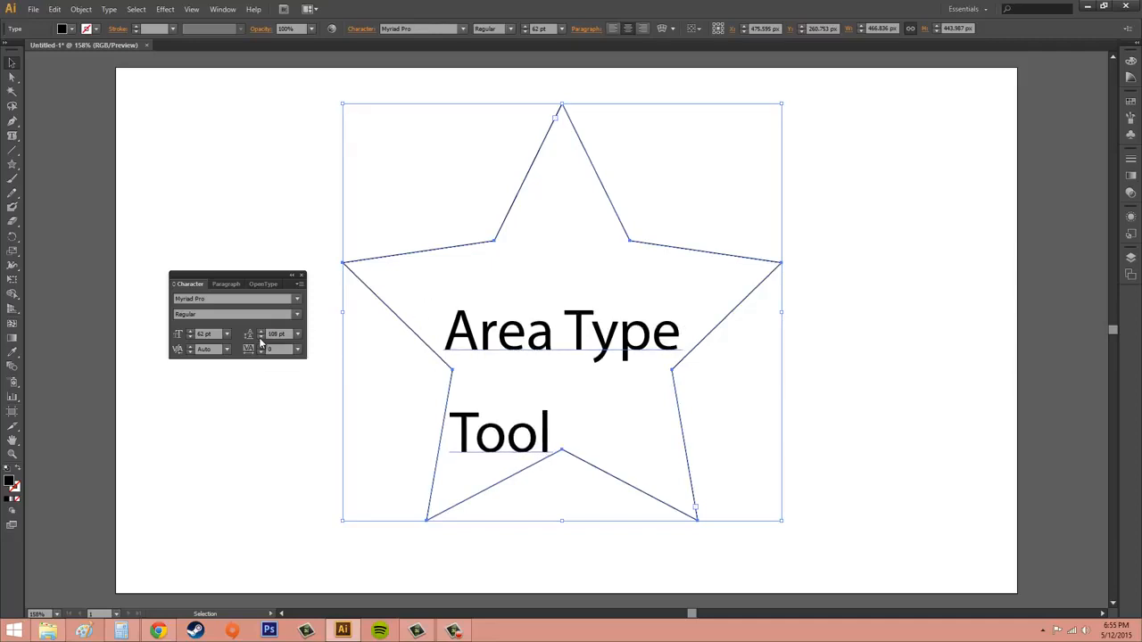
pyautogui.click(261, 338)
pyautogui.click(260, 338)
pyautogui.click(260, 338)
pyautogui.click(261, 338)
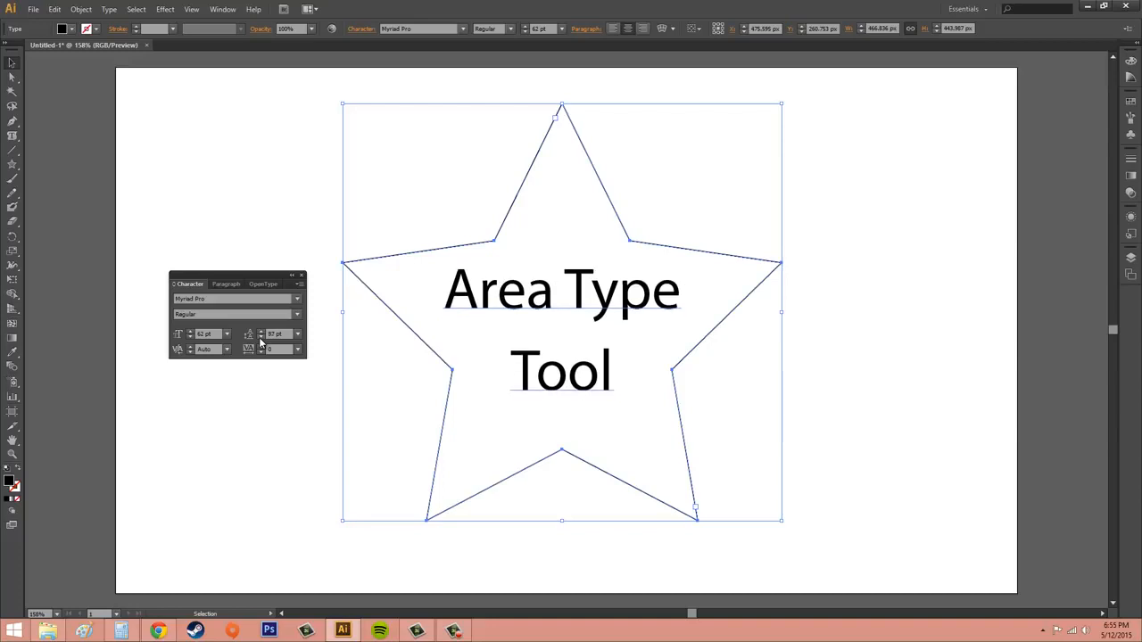
pyautogui.click(260, 338)
pyautogui.click(261, 338)
pyautogui.click(260, 339)
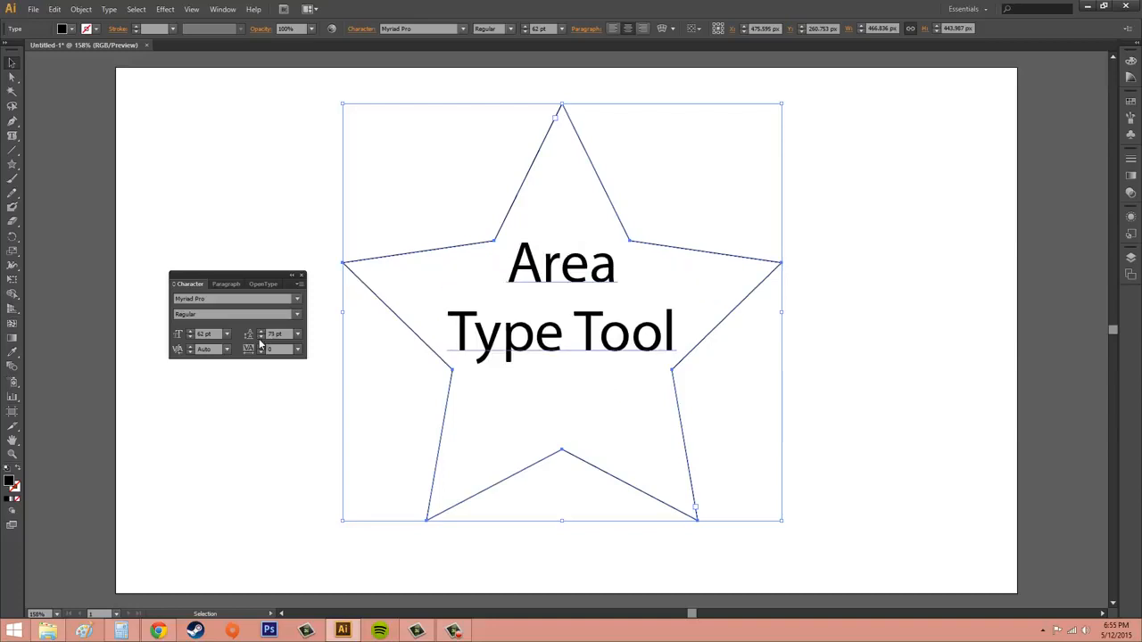
pyautogui.click(259, 339)
pyautogui.click(260, 339)
pyautogui.click(260, 338)
pyautogui.click(259, 339)
pyautogui.click(260, 339)
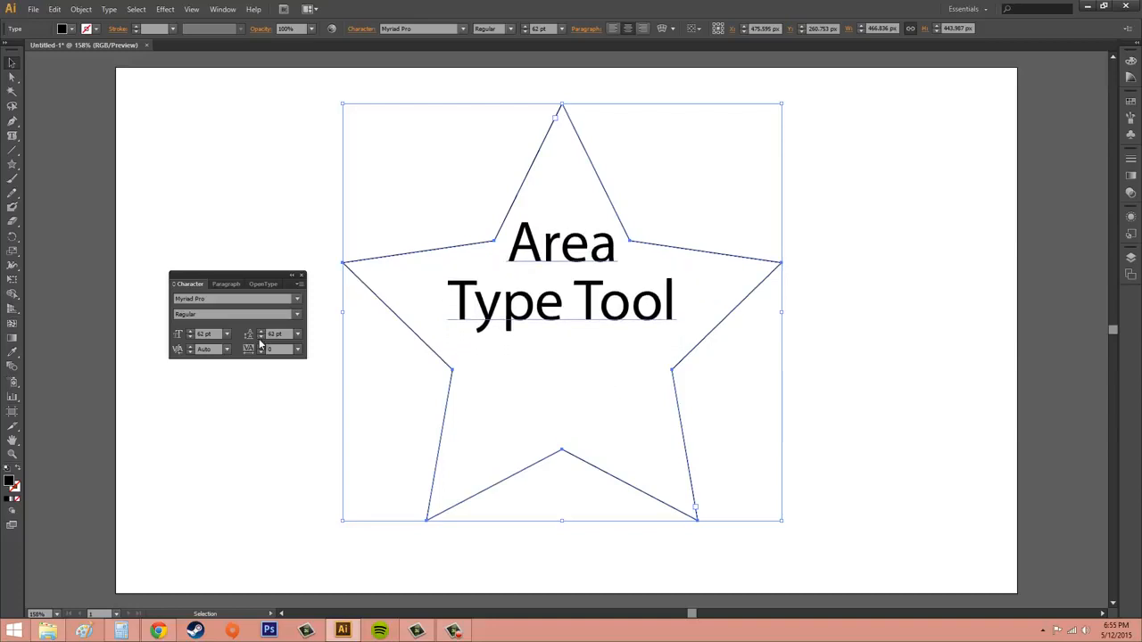
pyautogui.click(260, 339)
pyautogui.click(259, 339)
pyautogui.click(259, 339)
pyautogui.click(260, 339)
pyautogui.click(260, 339)
pyautogui.click(259, 339)
pyautogui.click(259, 339)
pyautogui.click(260, 339)
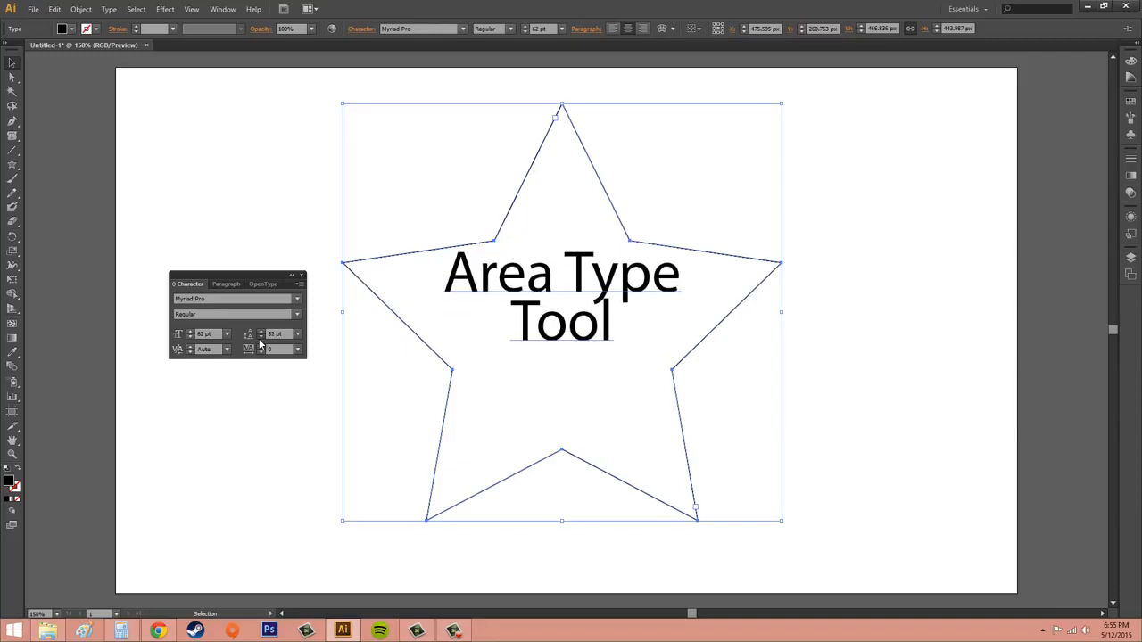
pyautogui.click(260, 339)
pyautogui.click(260, 339)
pyautogui.click(259, 339)
pyautogui.click(260, 339)
pyautogui.click(259, 339)
pyautogui.click(259, 339)
pyautogui.click(259, 339)
pyautogui.click(260, 339)
pyautogui.click(259, 339)
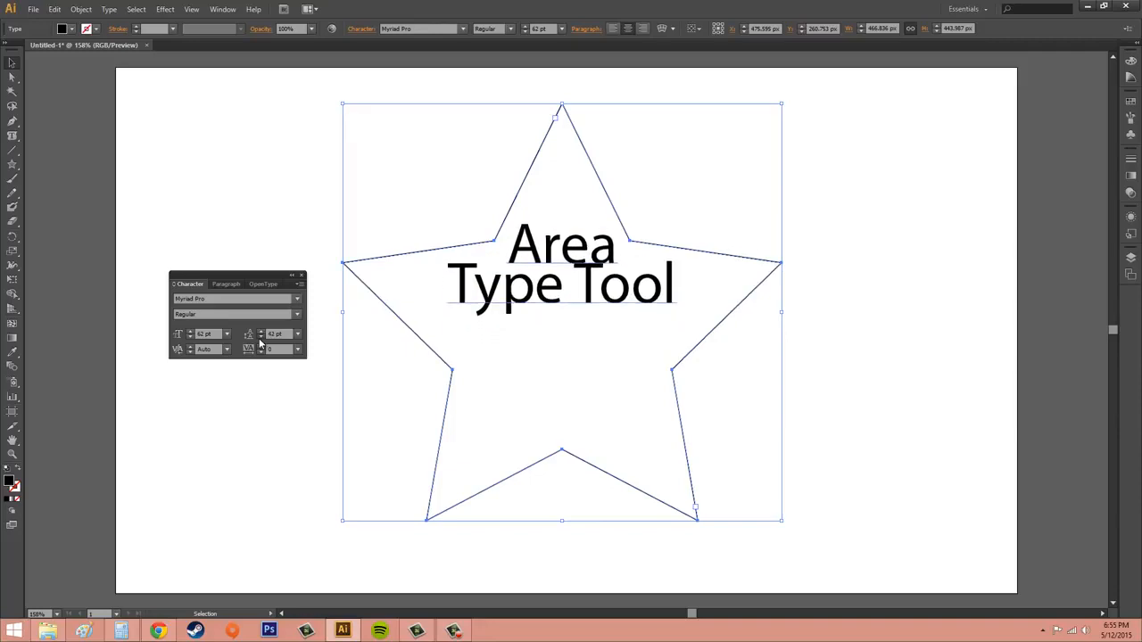
pyautogui.click(260, 339)
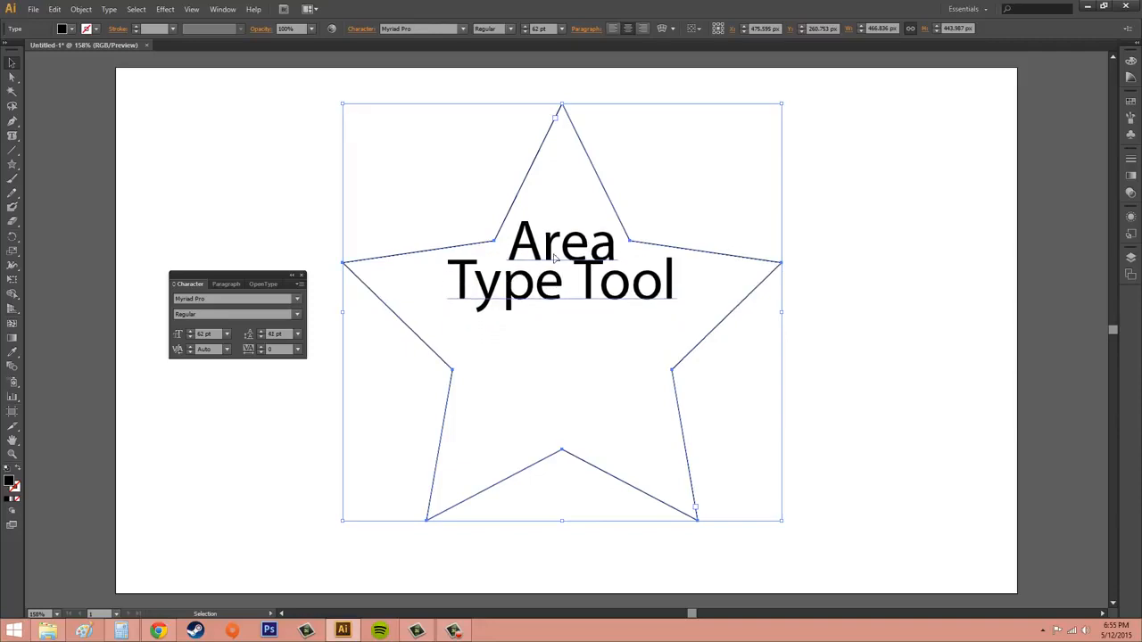
pyautogui.click(262, 337)
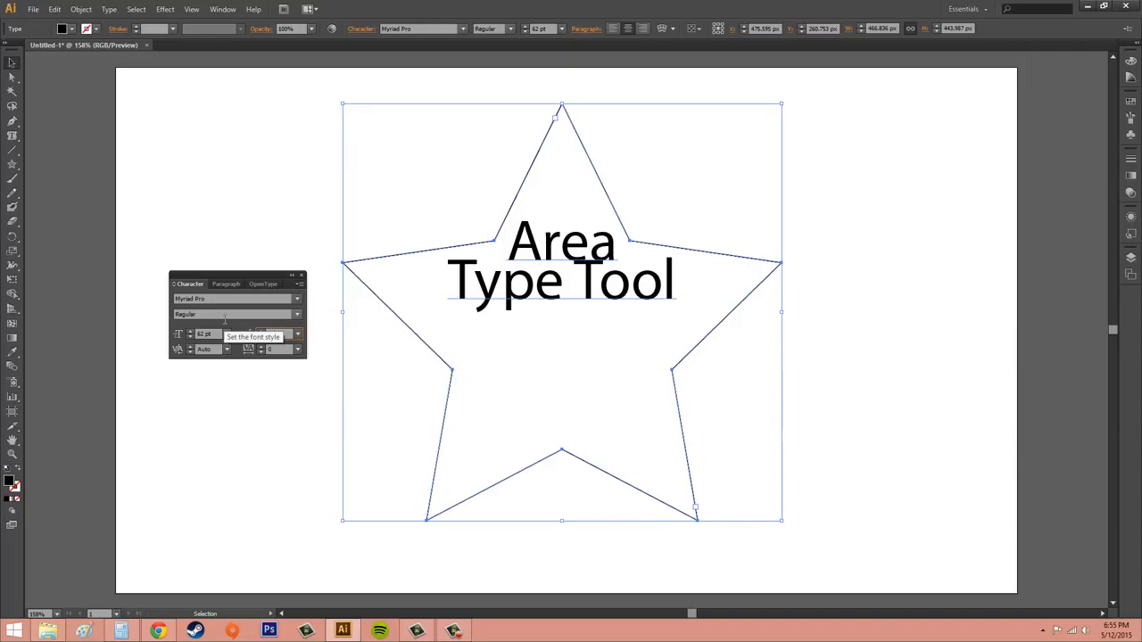
# Step: Enter a leading of 80 pt for the text and step it up to 87 pt
pyautogui.write('60')
pyautogui.press('Return')
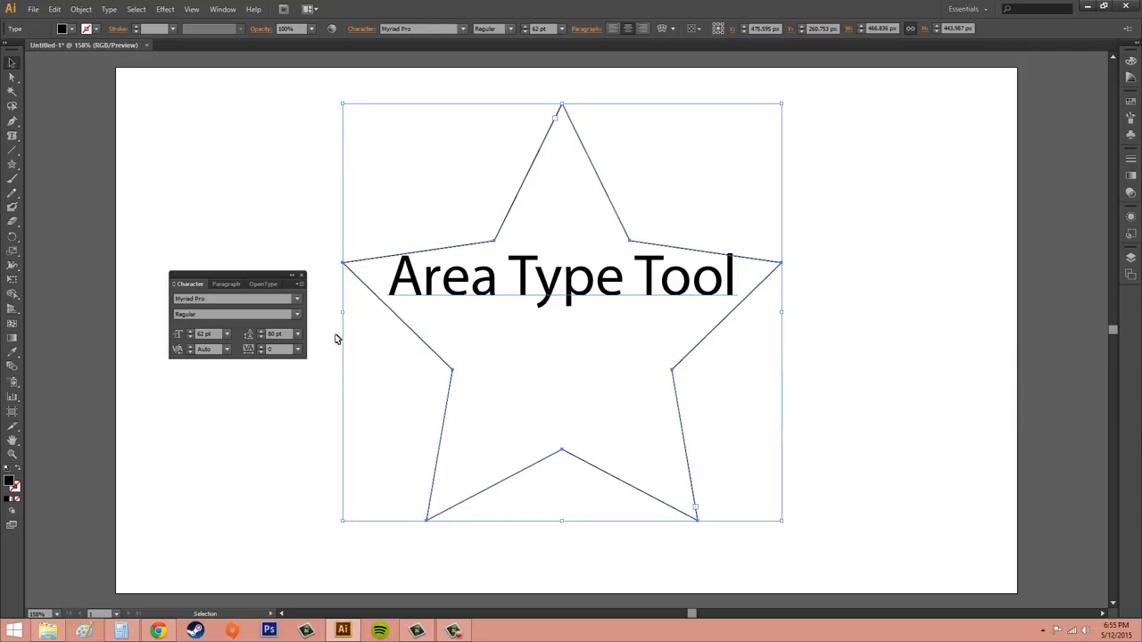
pyautogui.click(261, 332)
pyautogui.click(261, 332)
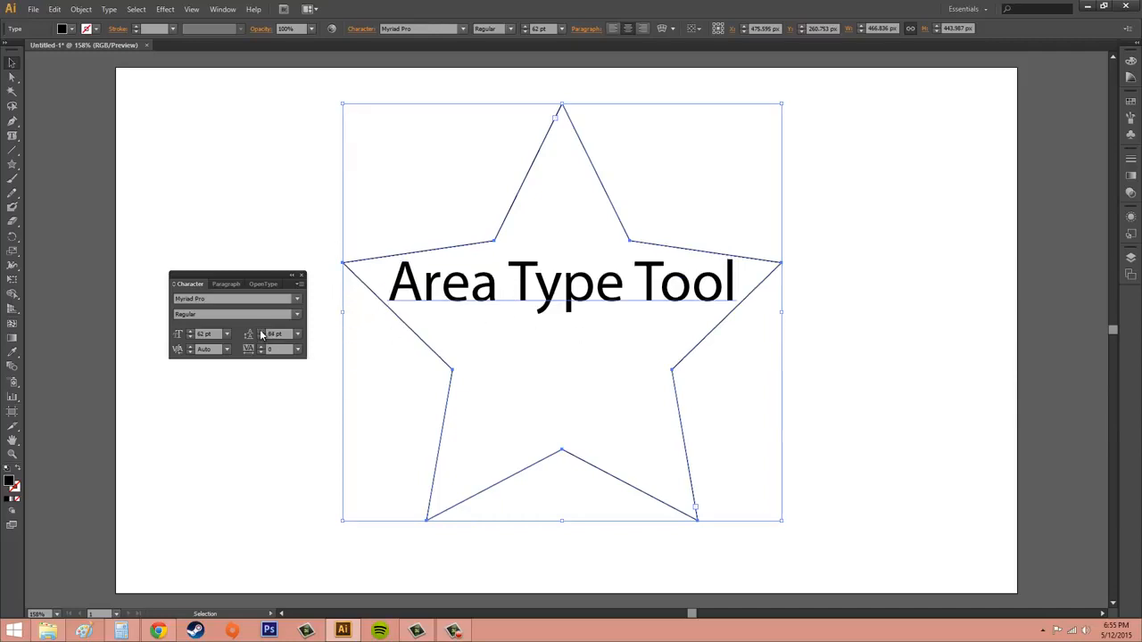
pyautogui.click(262, 332)
pyautogui.click(261, 332)
pyautogui.click(261, 332)
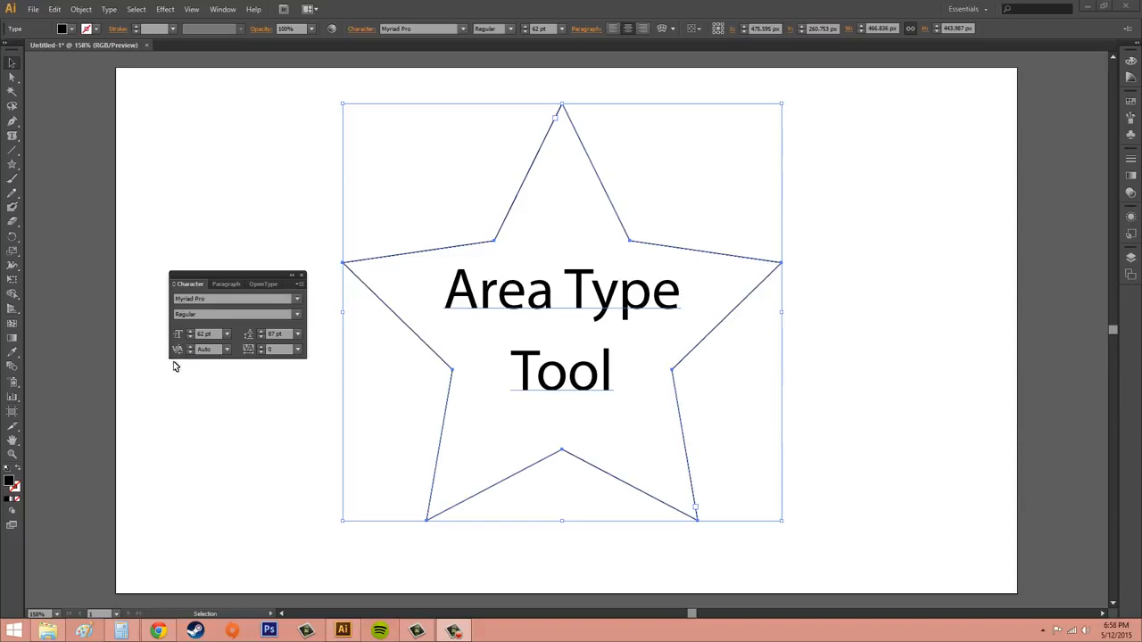
# Step: Set the kerning of the selected text to 0
pyautogui.click(202, 349)
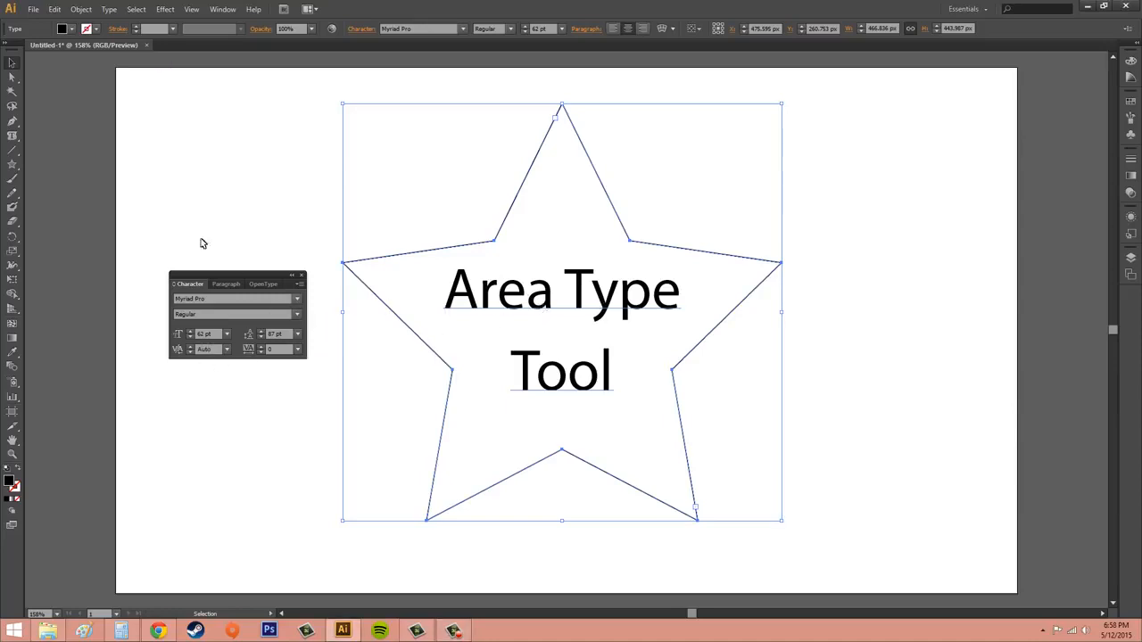
pyautogui.click(190, 349)
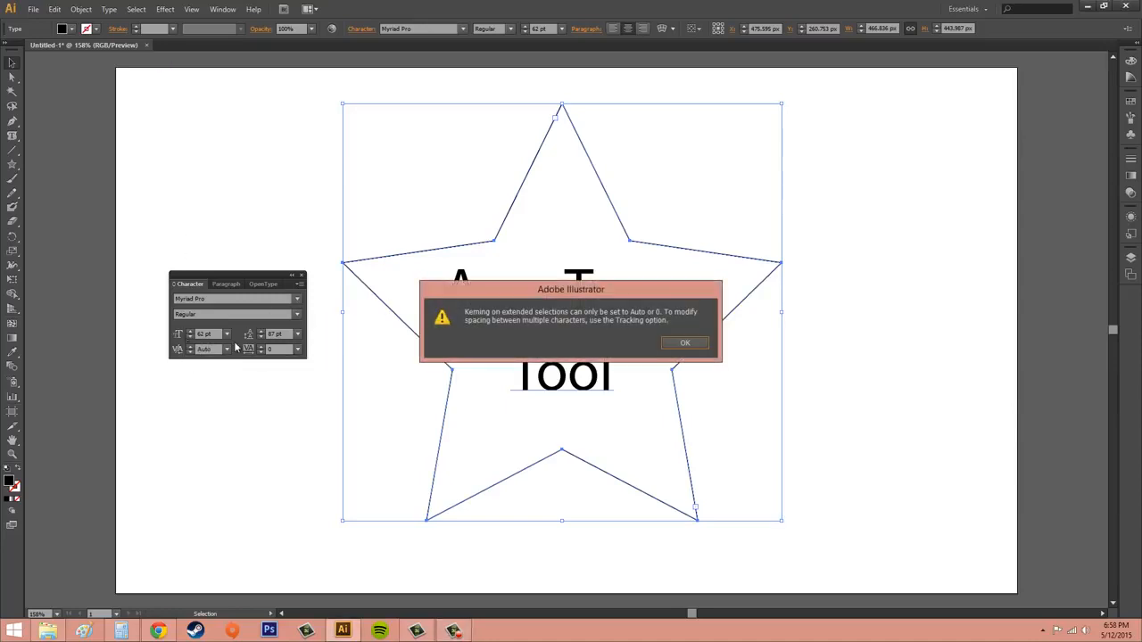
pyautogui.click(693, 347)
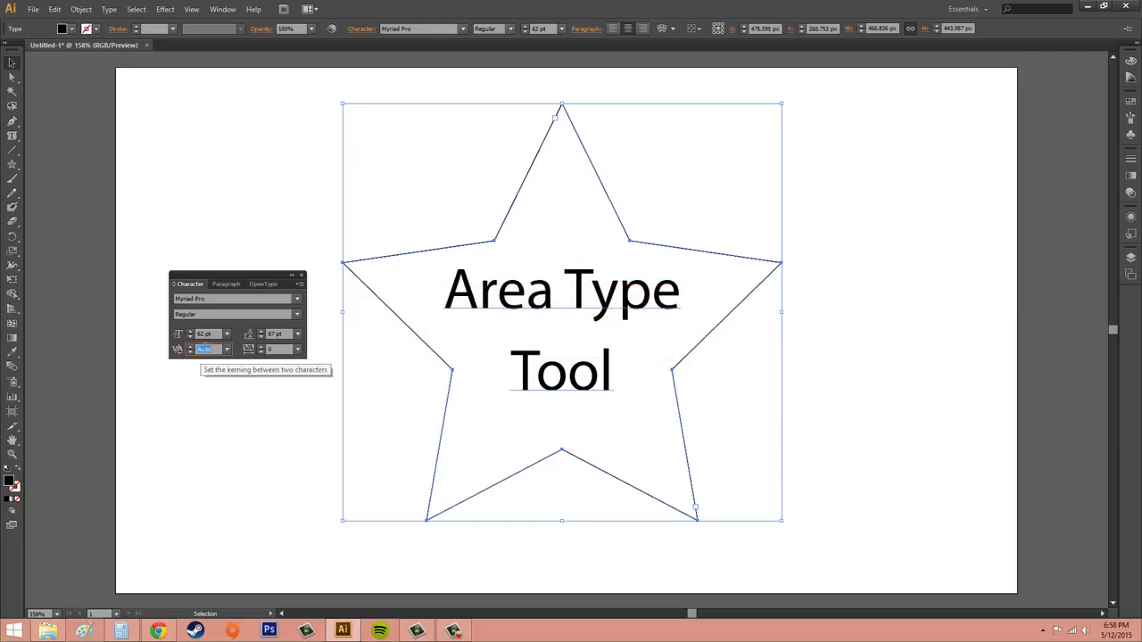
pyautogui.write('0')
pyautogui.press('Return')
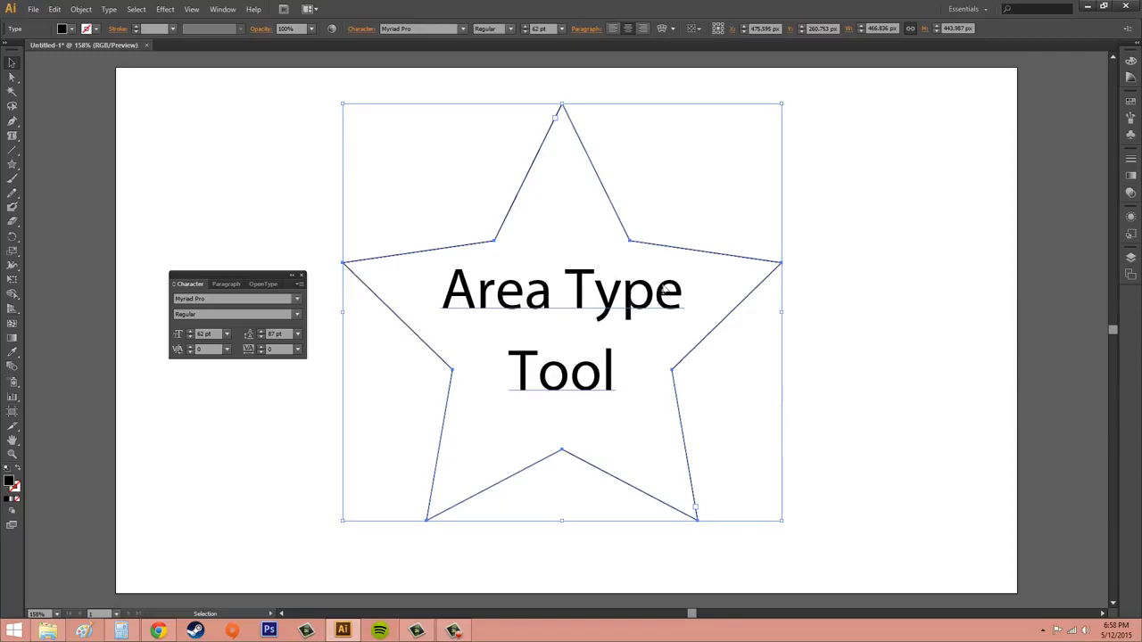
# Step: Try adjusting the kerning of the whole text object, switching it to Auto and then back to 0
pyautogui.click(190, 353)
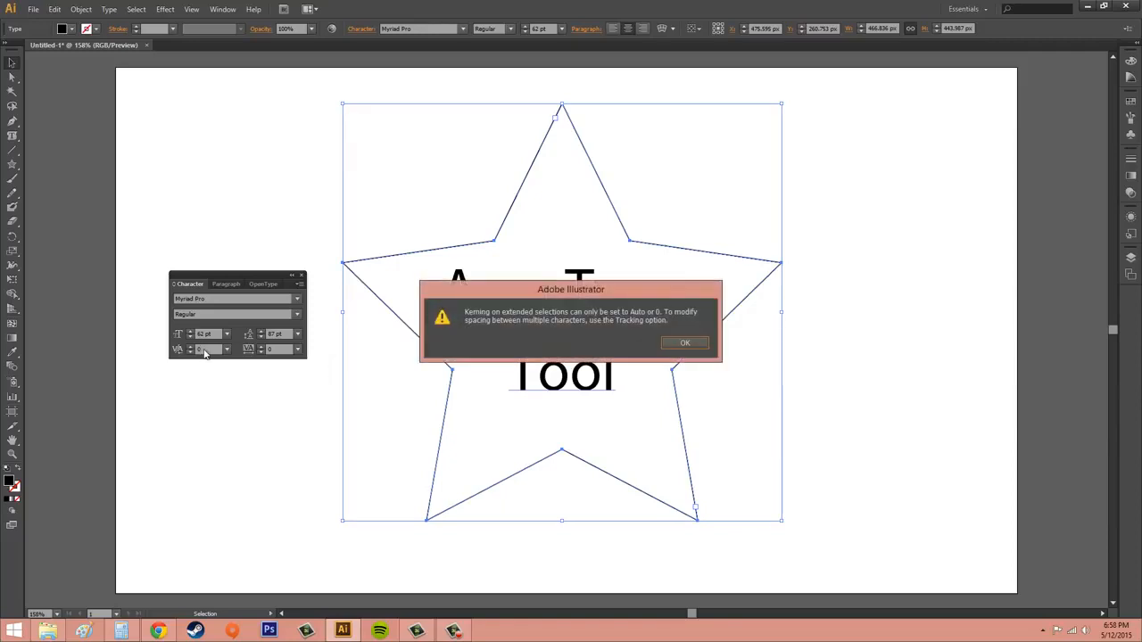
pyautogui.click(687, 347)
pyautogui.click(226, 349)
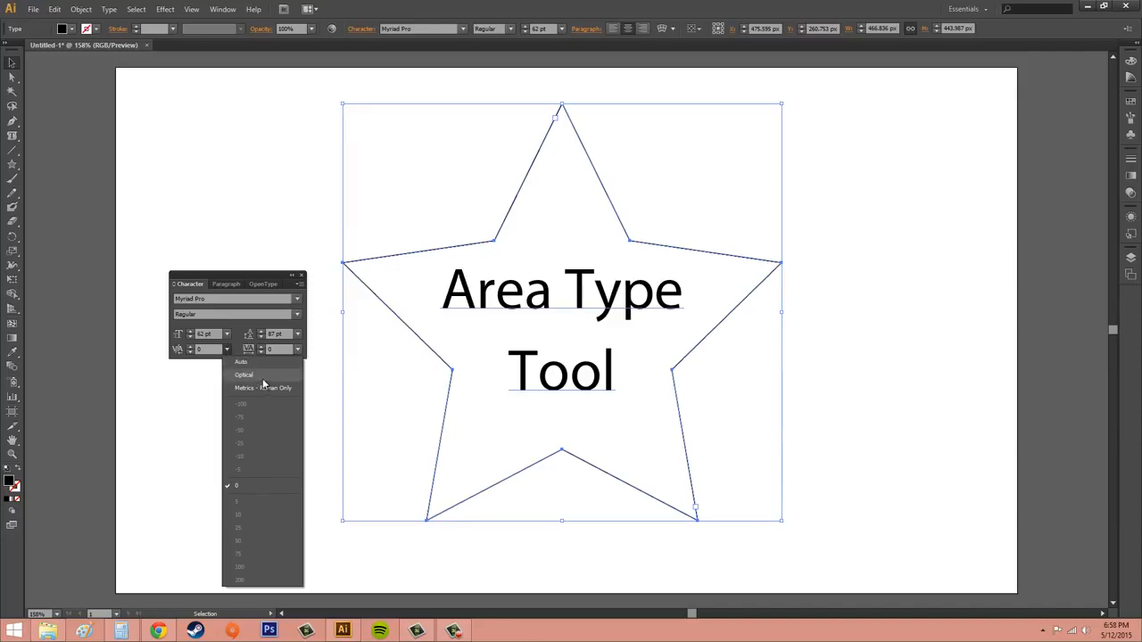
pyautogui.click(251, 363)
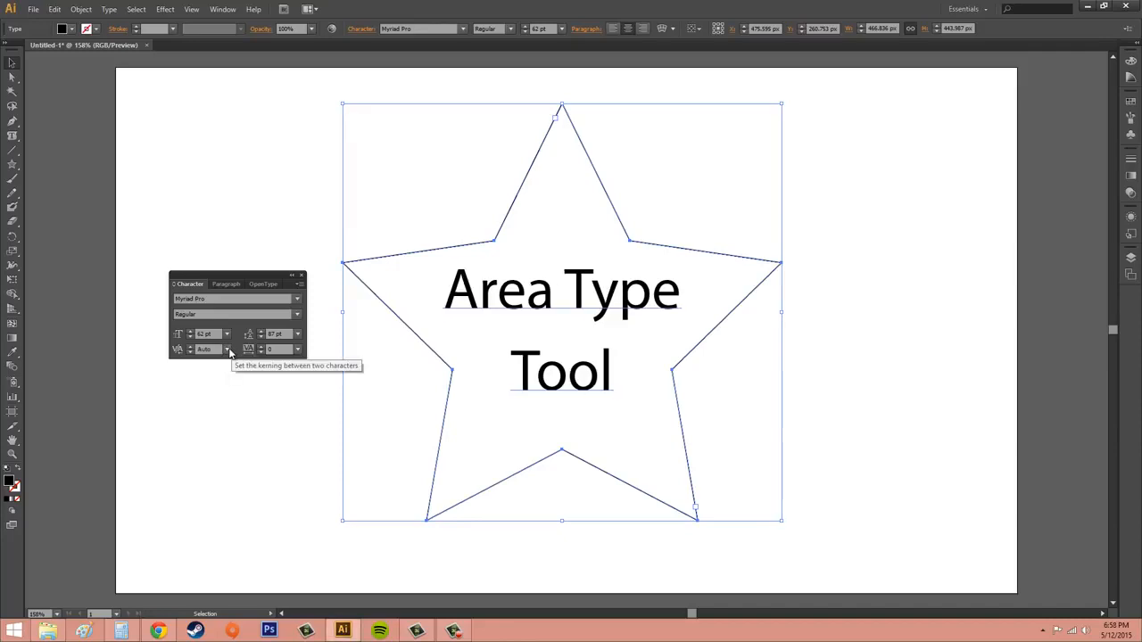
pyautogui.click(227, 349)
pyautogui.click(257, 486)
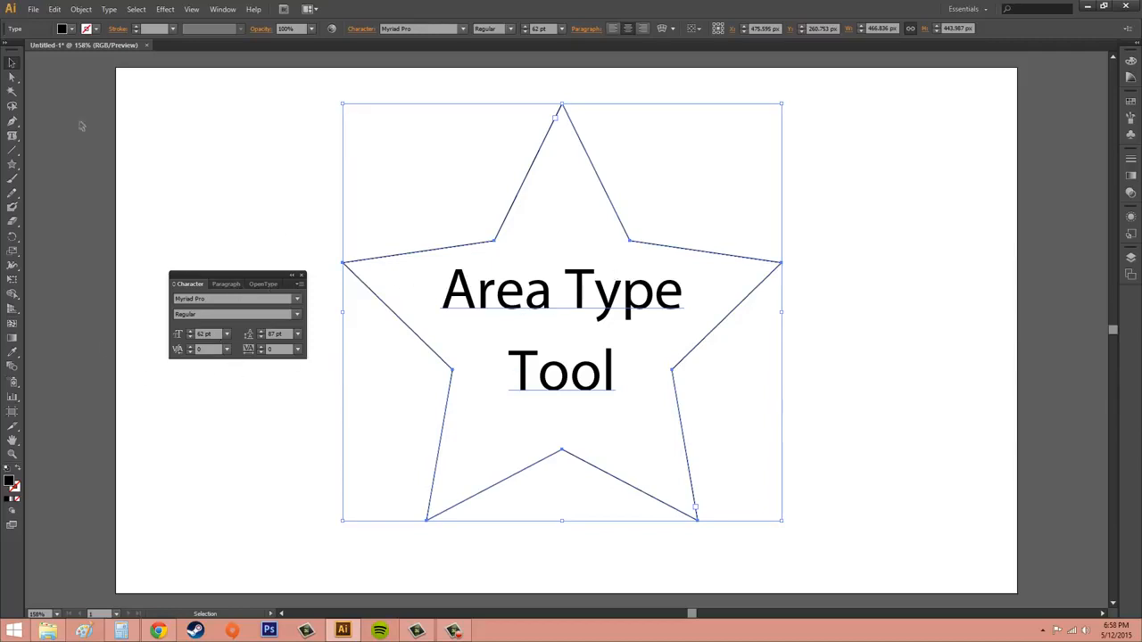
# Step: With the Type tool, increase the kerning between the r and e of 'Area'
pyautogui.moveTo(11, 135); pyautogui.dragTo(59, 140)
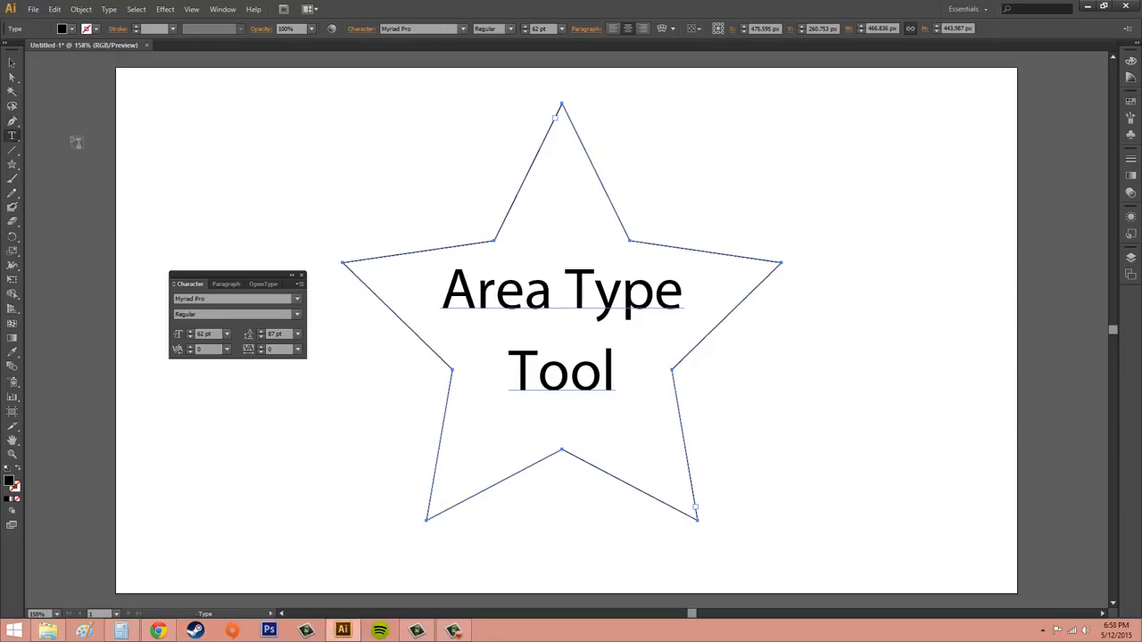
pyautogui.click(497, 299)
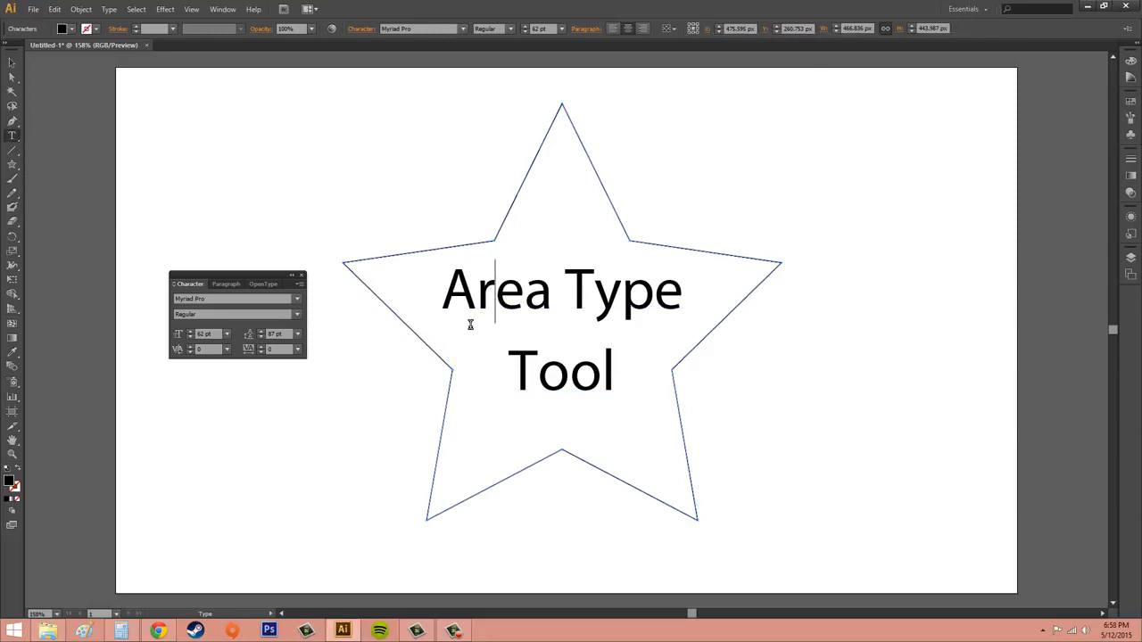
pyautogui.click(192, 347)
pyautogui.click(192, 347)
pyautogui.click(191, 347)
pyautogui.click(192, 347)
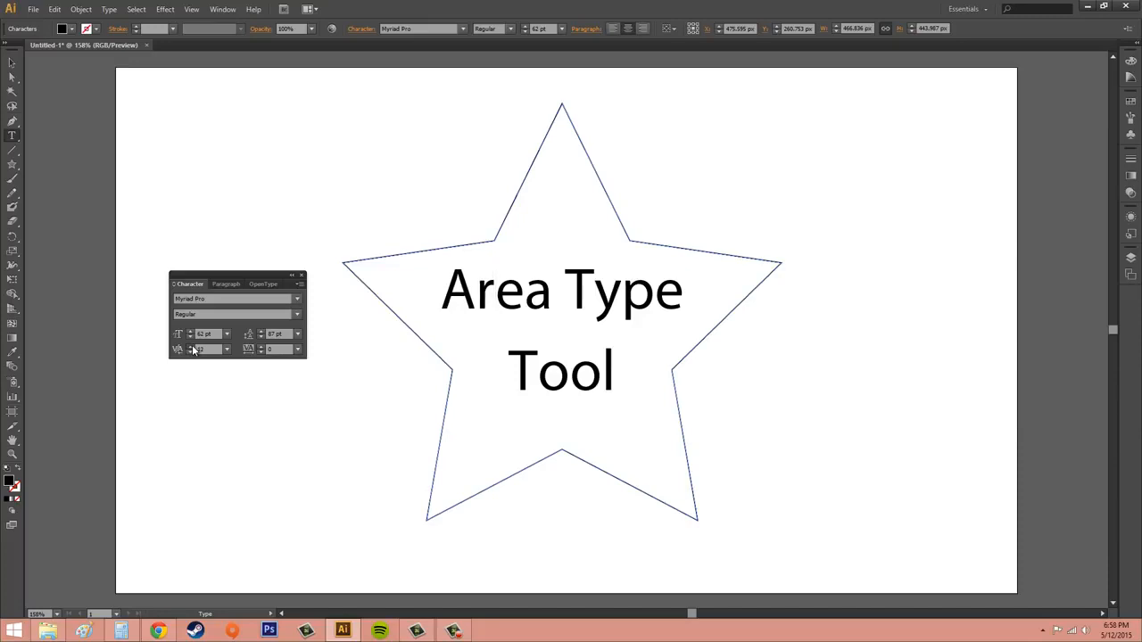
pyautogui.click(192, 347)
pyautogui.click(191, 347)
pyautogui.click(192, 347)
pyautogui.click(192, 347)
pyautogui.click(192, 347)
pyautogui.click(191, 347)
pyautogui.click(192, 347)
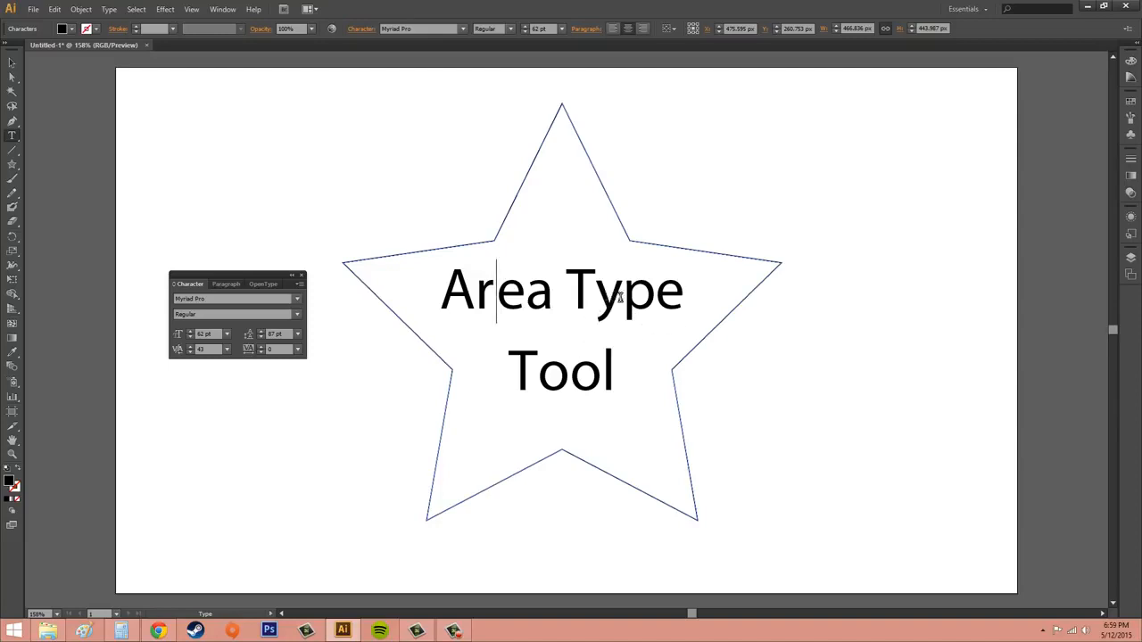
# Step: Try to adjust kerning on the selected 'yp' characters in 'Type'
pyautogui.moveTo(594, 294); pyautogui.dragTo(657, 295)
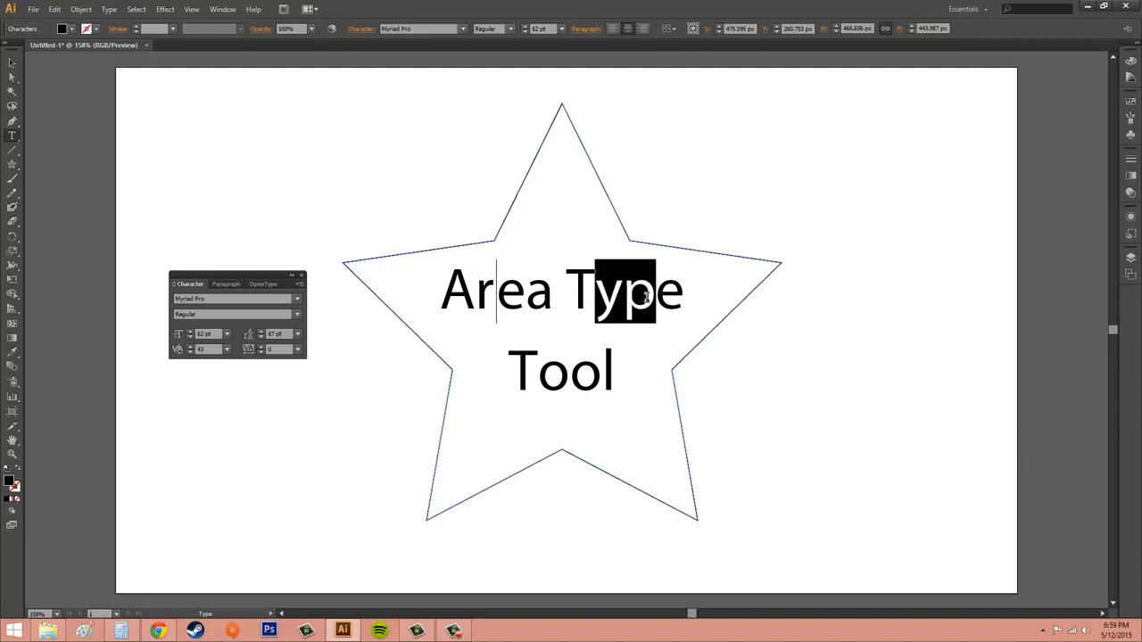
pyautogui.click(189, 348)
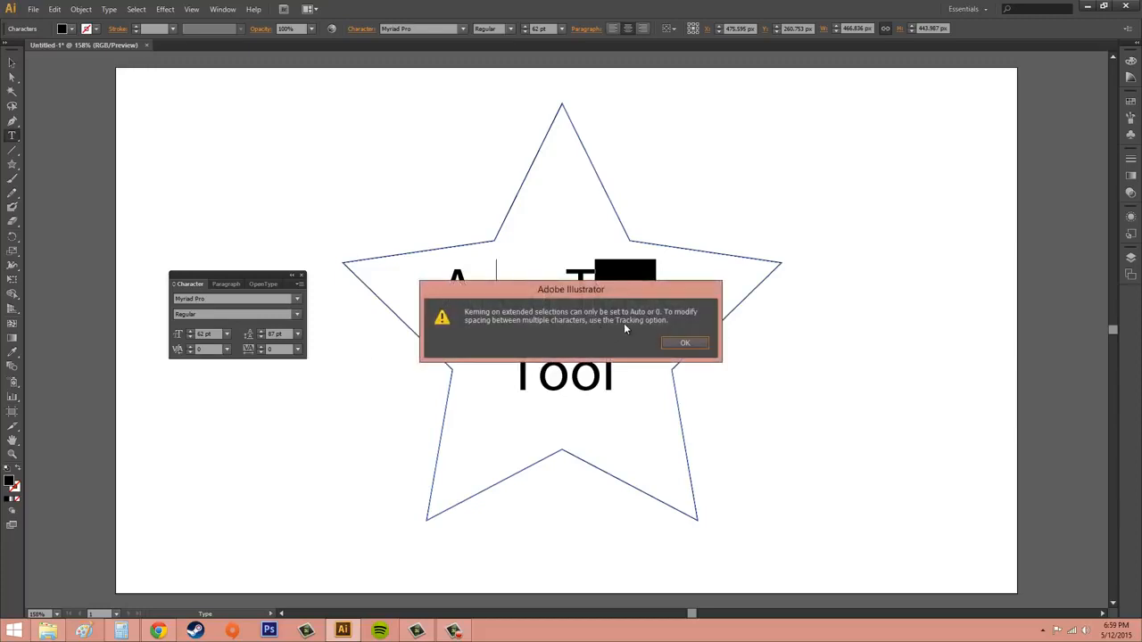
pyautogui.click(695, 347)
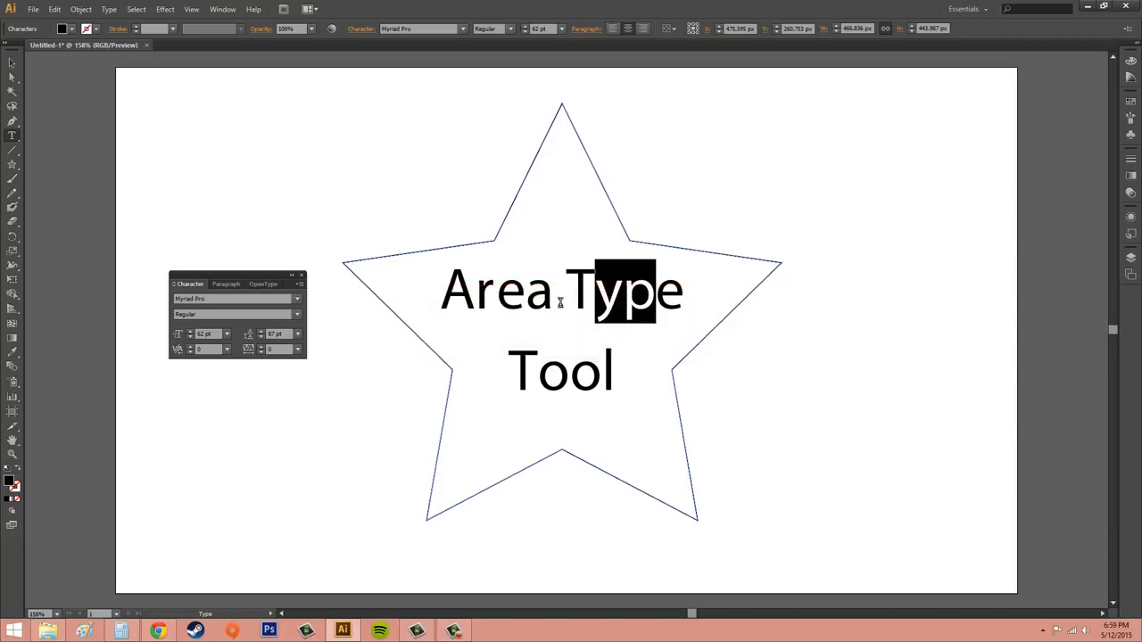
# Step: Increase the kerning between the two o's in 'Tool', finishing at 100
pyautogui.click(579, 373)
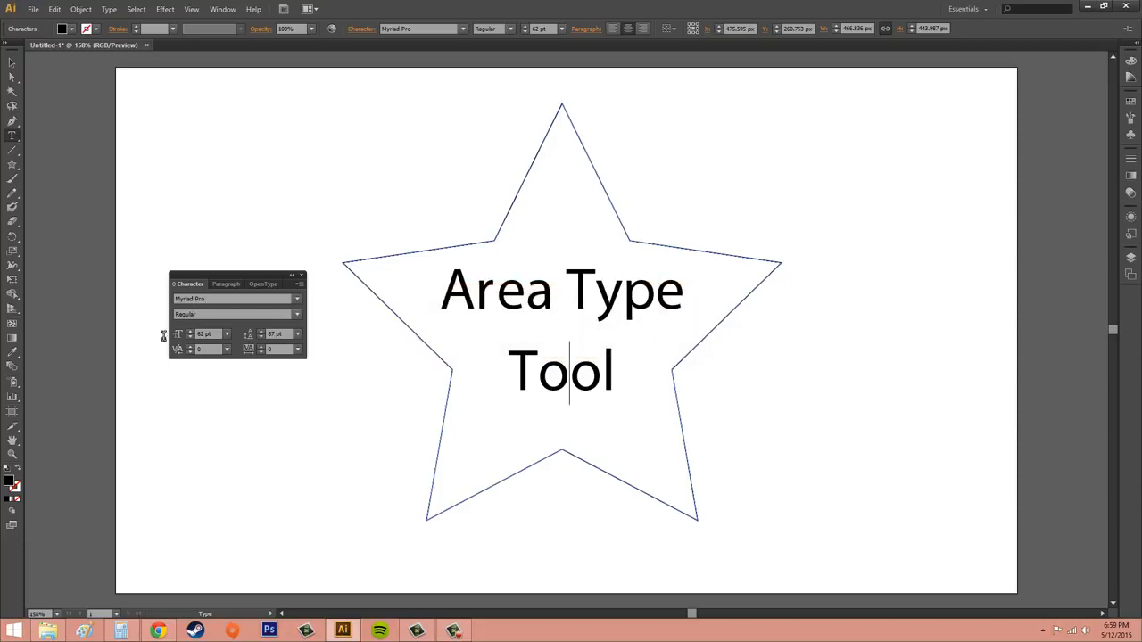
pyautogui.click(189, 352)
pyautogui.click(189, 353)
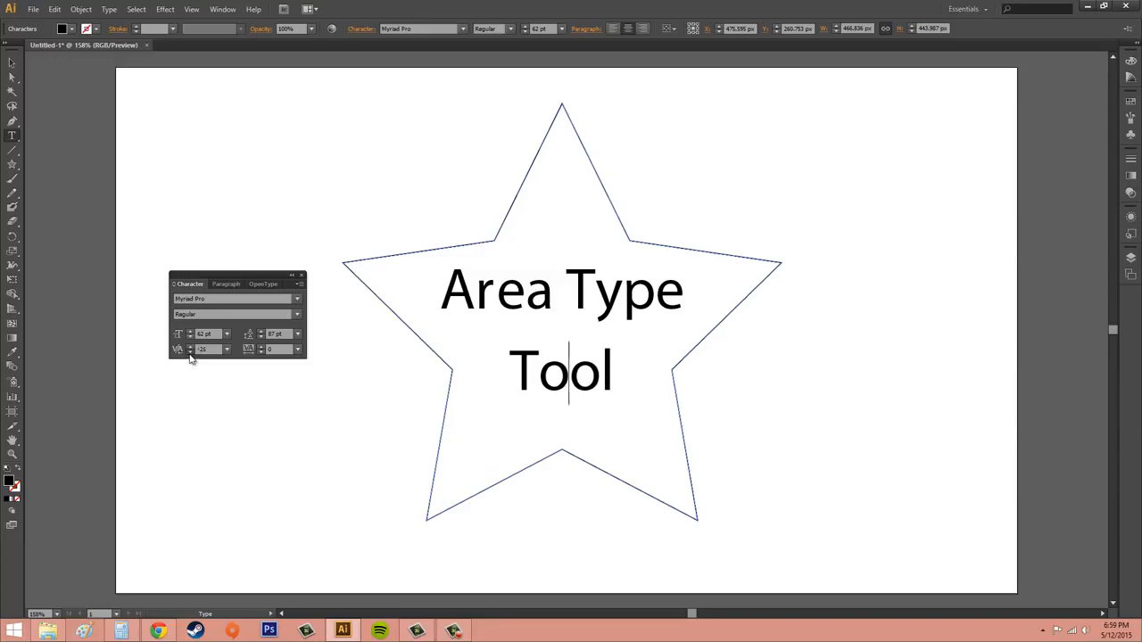
pyautogui.click(189, 352)
pyautogui.click(189, 353)
pyautogui.click(189, 352)
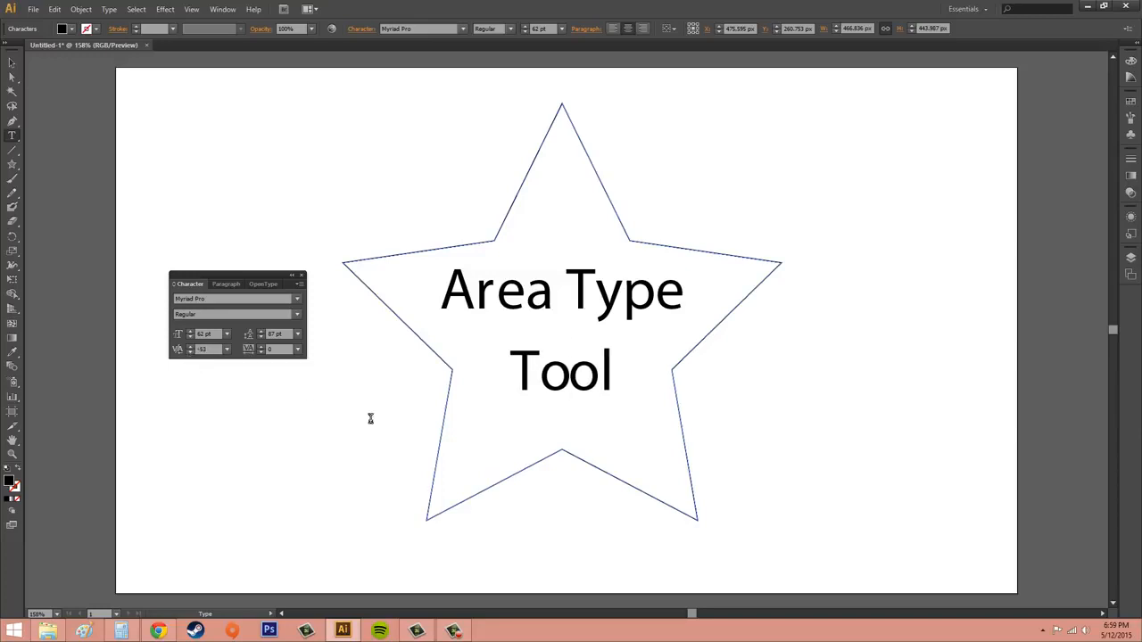
pyautogui.click(227, 350)
pyautogui.click(253, 566)
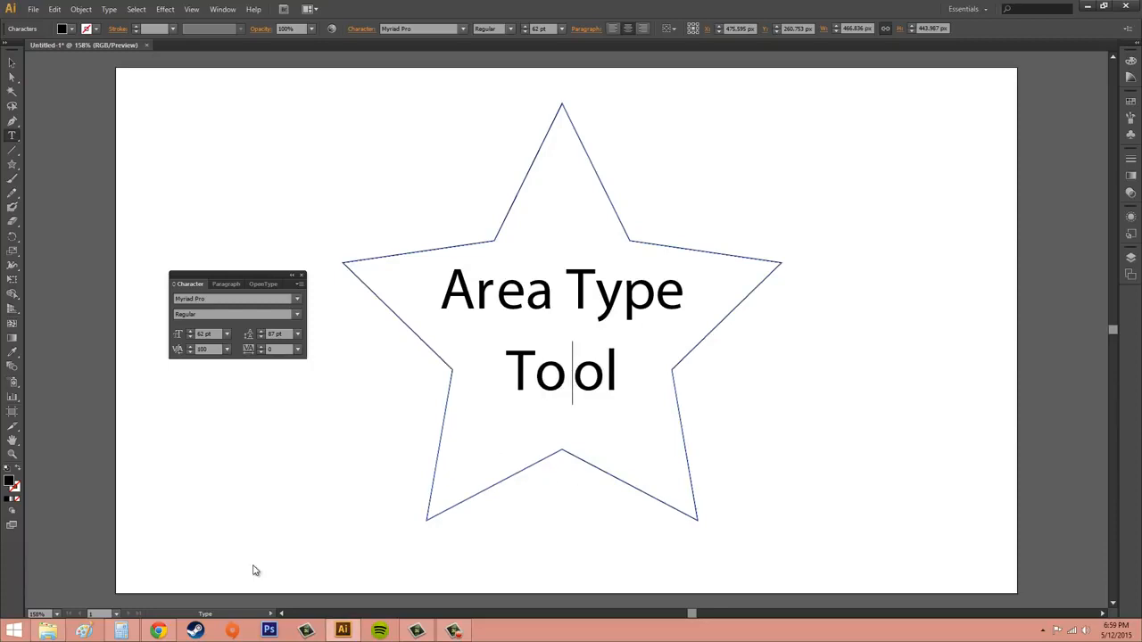
# Step: Set the kerning between the o's to -100 and then back to 0
pyautogui.click(226, 348)
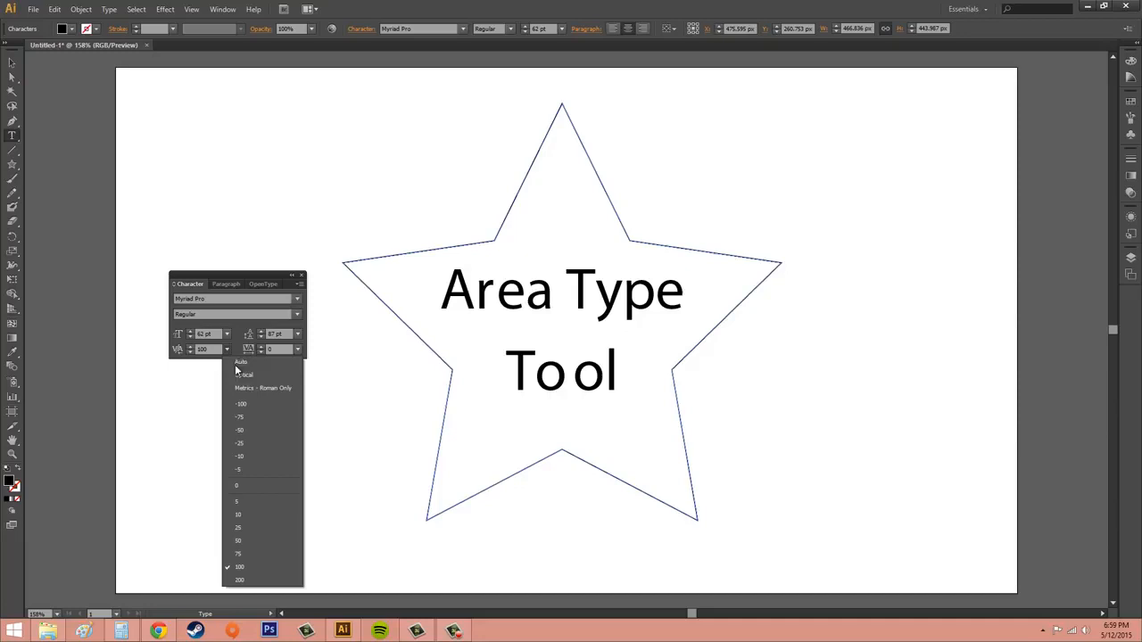
pyautogui.click(262, 403)
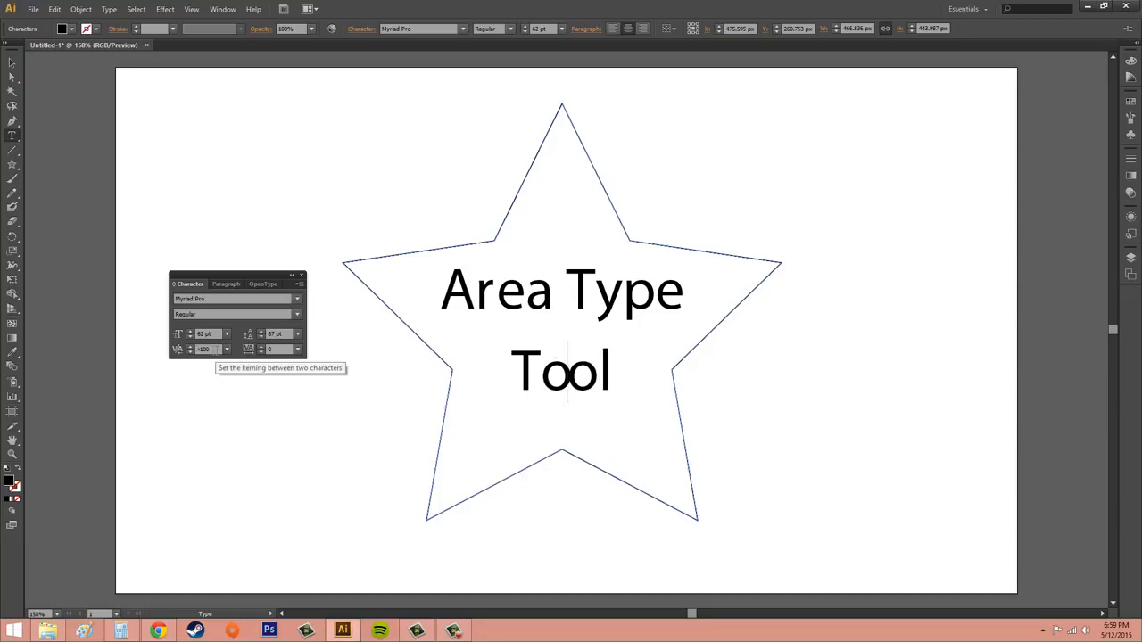
pyautogui.click(226, 349)
pyautogui.click(234, 368)
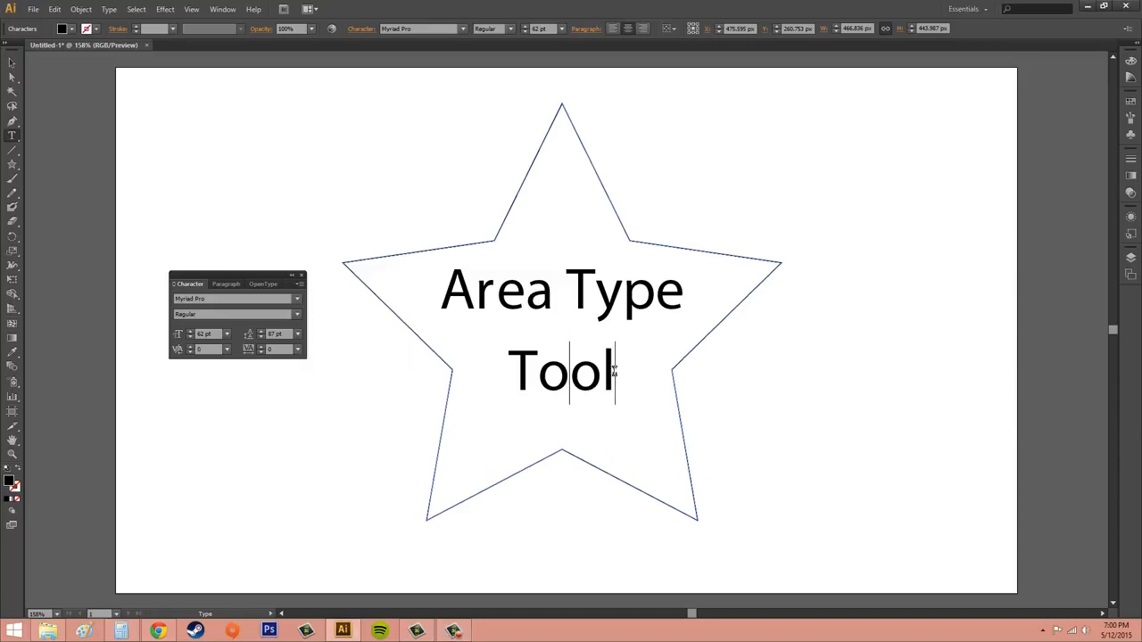
# Step: Select all the text in the star and step its tracking down repeatedly
pyautogui.moveTo(614, 373); pyautogui.dragTo(422, 298)
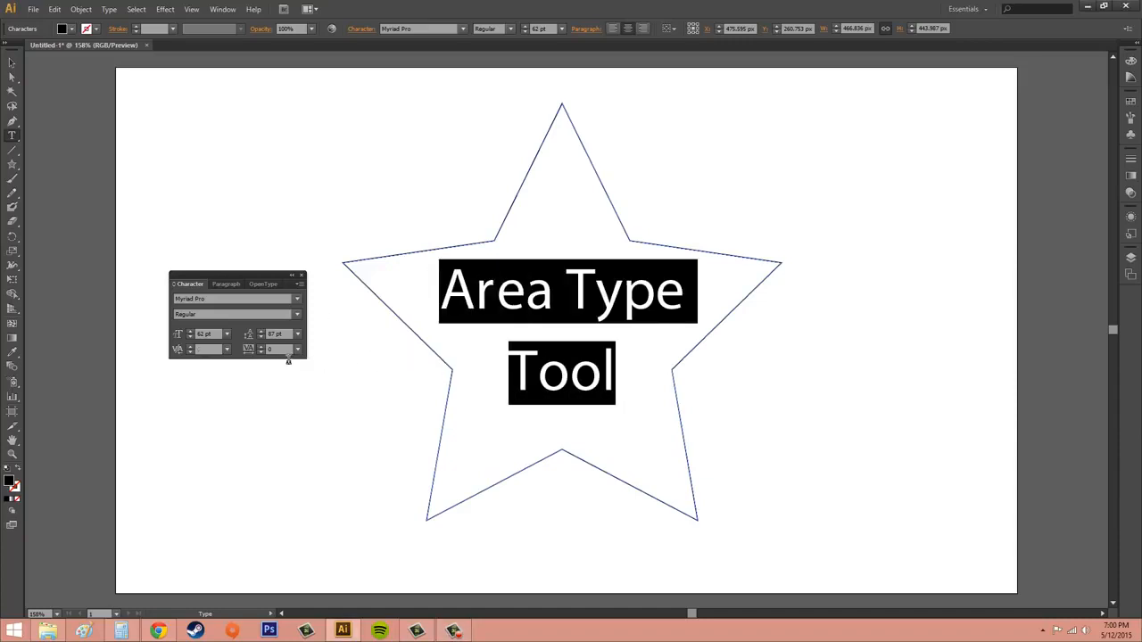
pyautogui.click(262, 353)
pyautogui.click(261, 353)
pyautogui.click(261, 353)
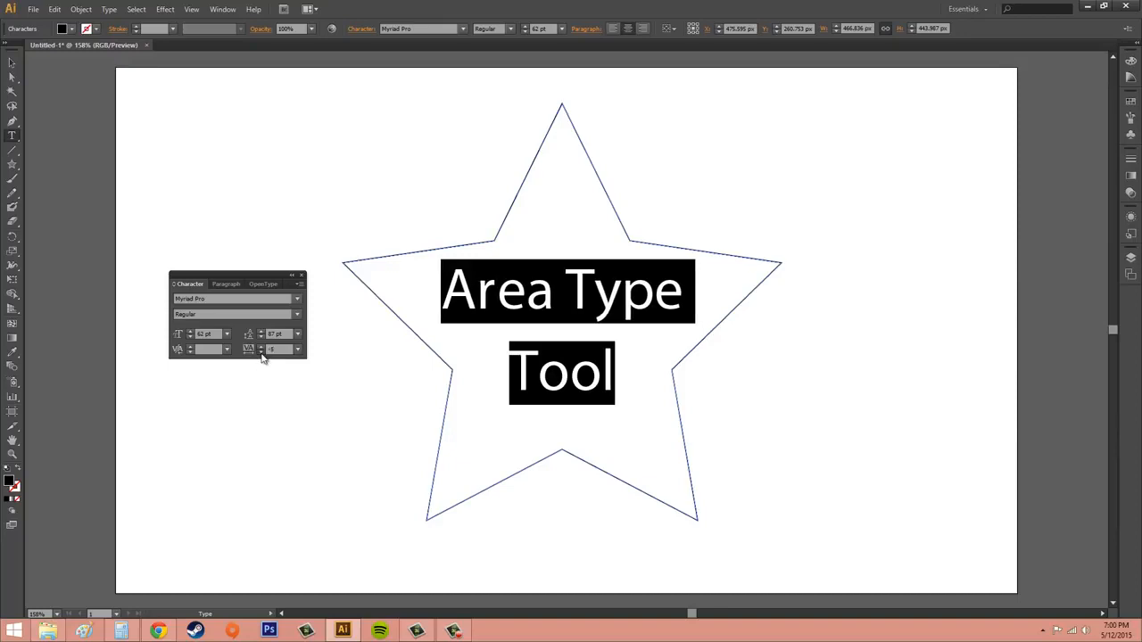
pyautogui.click(261, 353)
pyautogui.click(262, 354)
pyautogui.click(262, 353)
pyautogui.click(261, 353)
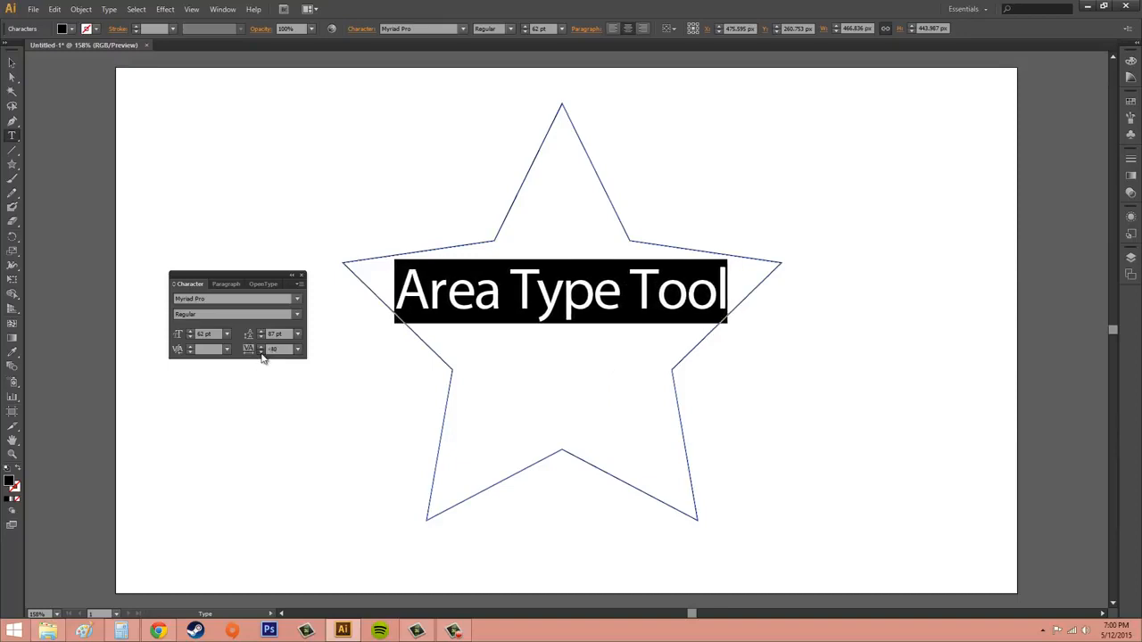
pyautogui.click(261, 353)
pyautogui.click(262, 353)
pyautogui.click(262, 354)
pyautogui.click(261, 353)
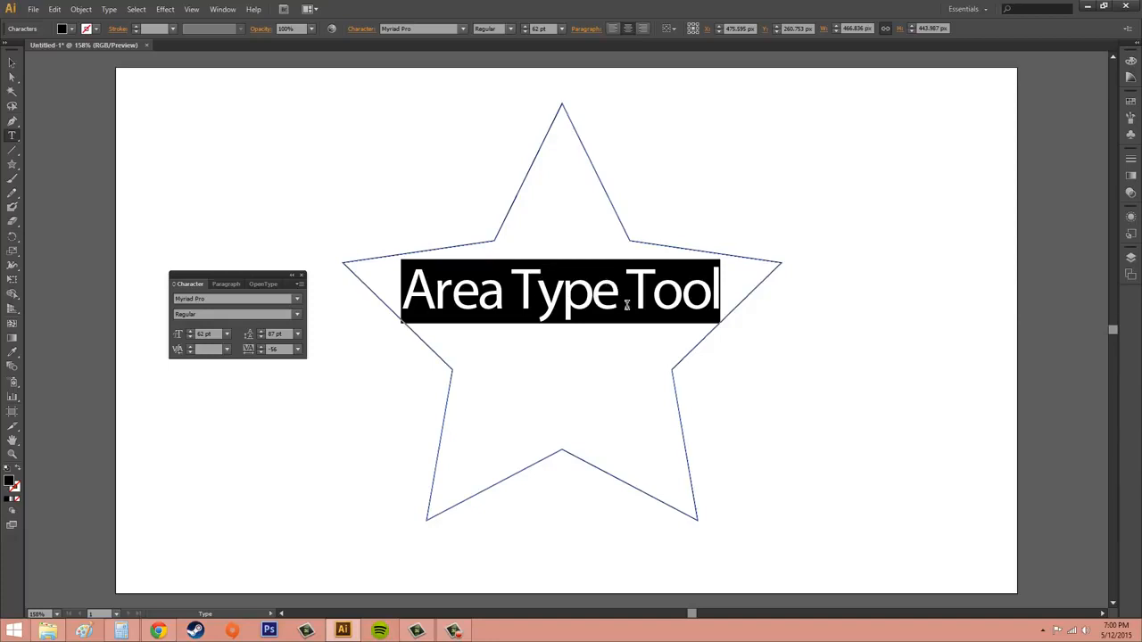
# Step: Step the tracking of the selected text back up repeatedly to compare letter spacing
pyautogui.click(262, 346)
pyautogui.click(261, 346)
pyautogui.click(261, 346)
pyautogui.click(261, 346)
pyautogui.click(261, 346)
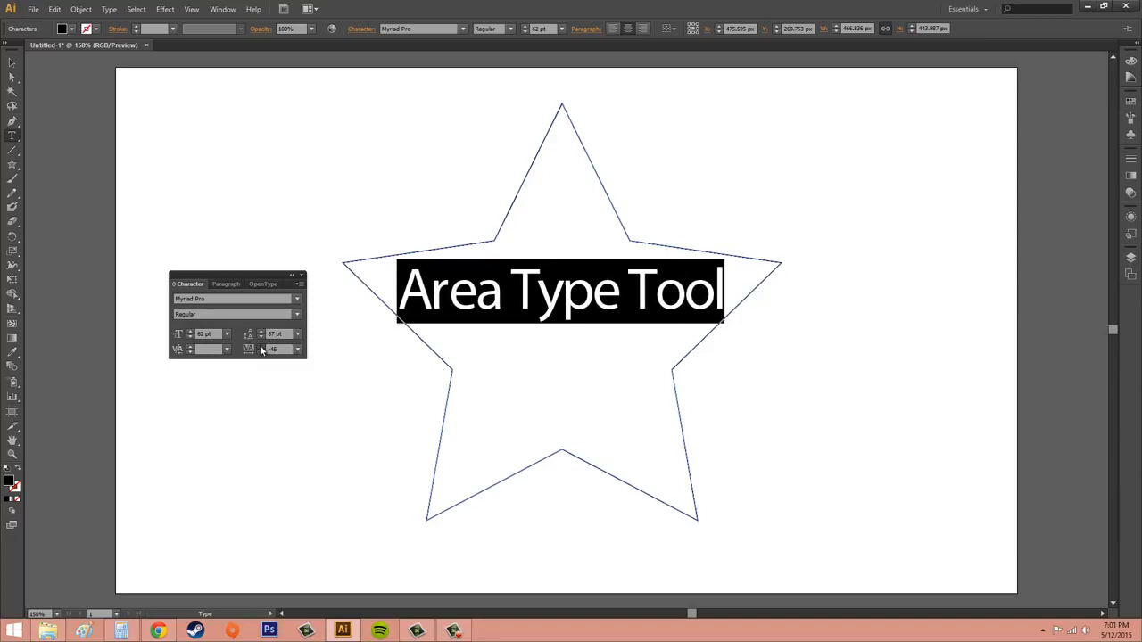
pyautogui.click(261, 346)
pyautogui.click(261, 346)
pyautogui.click(261, 346)
pyautogui.click(262, 346)
pyautogui.click(261, 346)
pyautogui.click(261, 346)
pyautogui.click(262, 346)
pyautogui.click(262, 346)
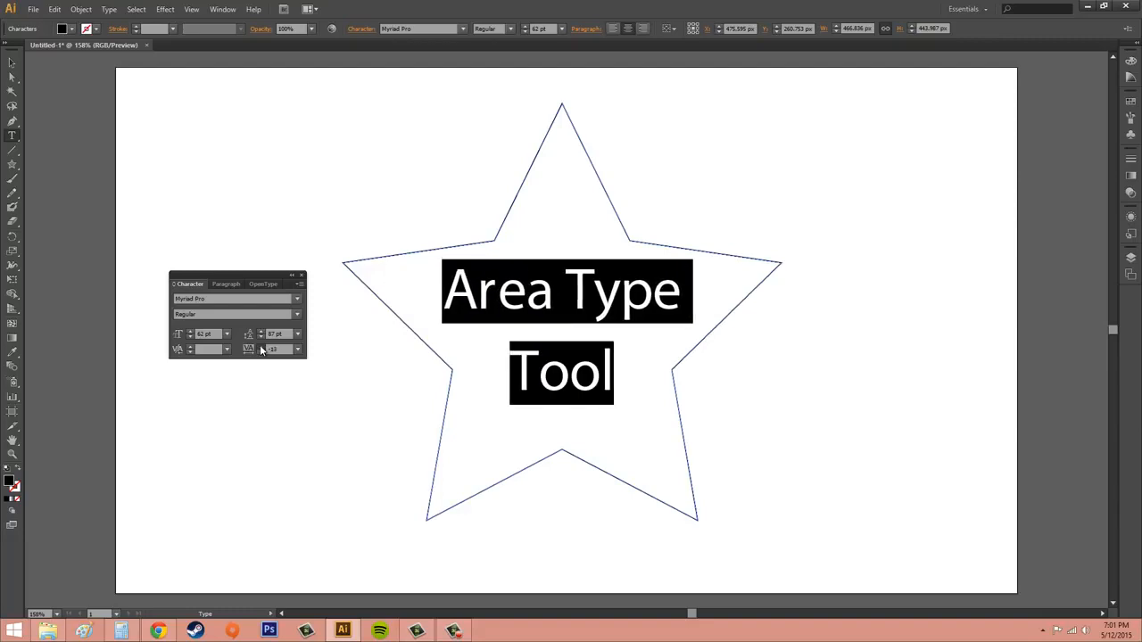
pyautogui.click(261, 347)
pyautogui.click(261, 347)
pyautogui.click(261, 347)
pyautogui.click(261, 347)
pyautogui.click(261, 347)
pyautogui.click(262, 346)
pyautogui.click(261, 347)
pyautogui.click(261, 347)
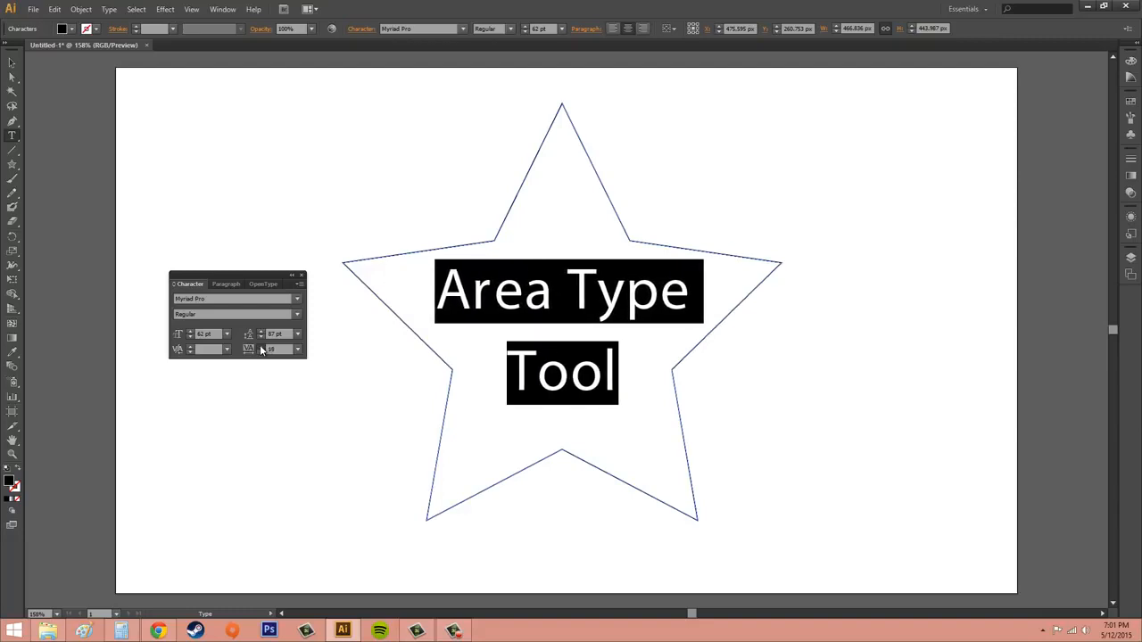
pyautogui.click(261, 347)
pyautogui.click(261, 347)
pyautogui.click(261, 346)
pyautogui.click(261, 347)
pyautogui.click(261, 347)
pyautogui.click(262, 347)
pyautogui.click(262, 347)
pyautogui.click(262, 347)
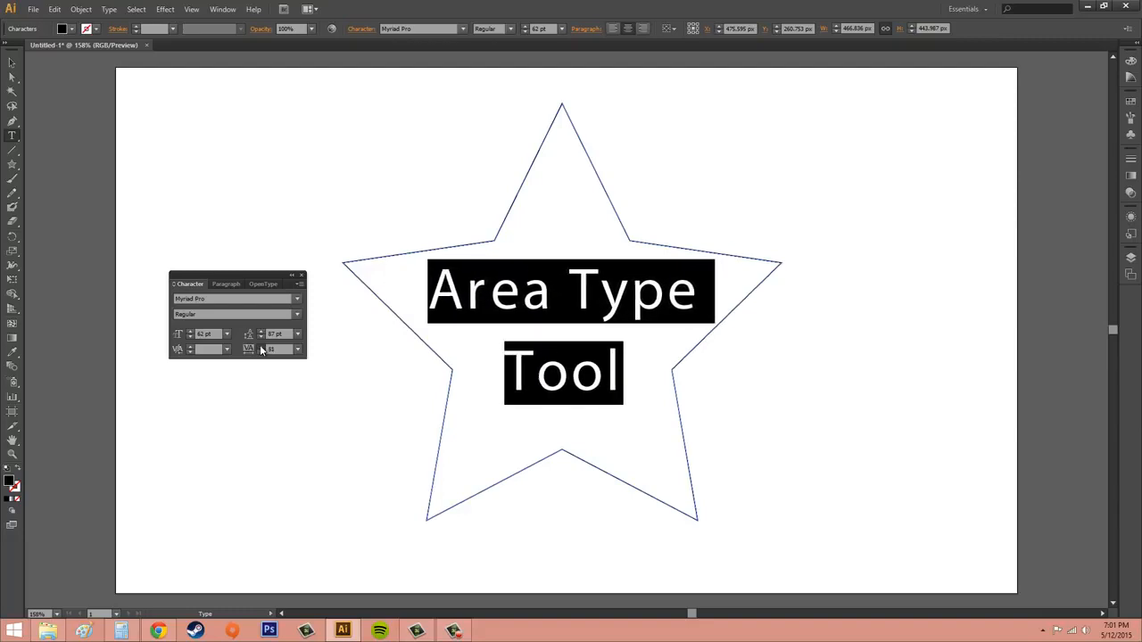
pyautogui.click(262, 347)
# Step: Apply the tracking presets 100 and then 200 to the selected text
pyautogui.click(297, 348)
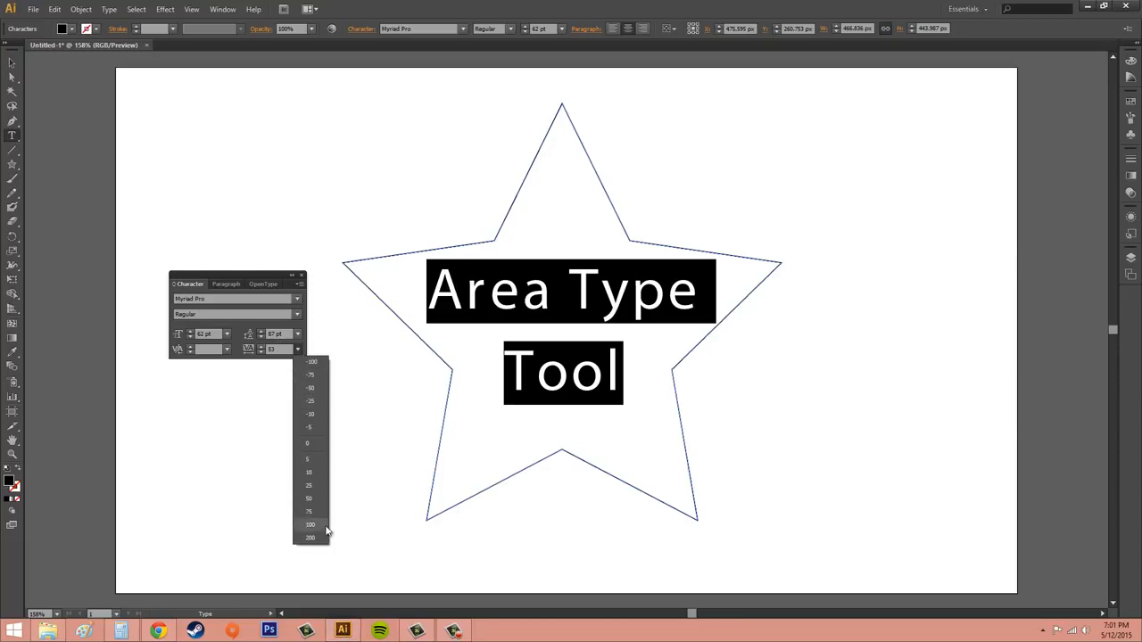
pyautogui.click(324, 526)
pyautogui.click(297, 357)
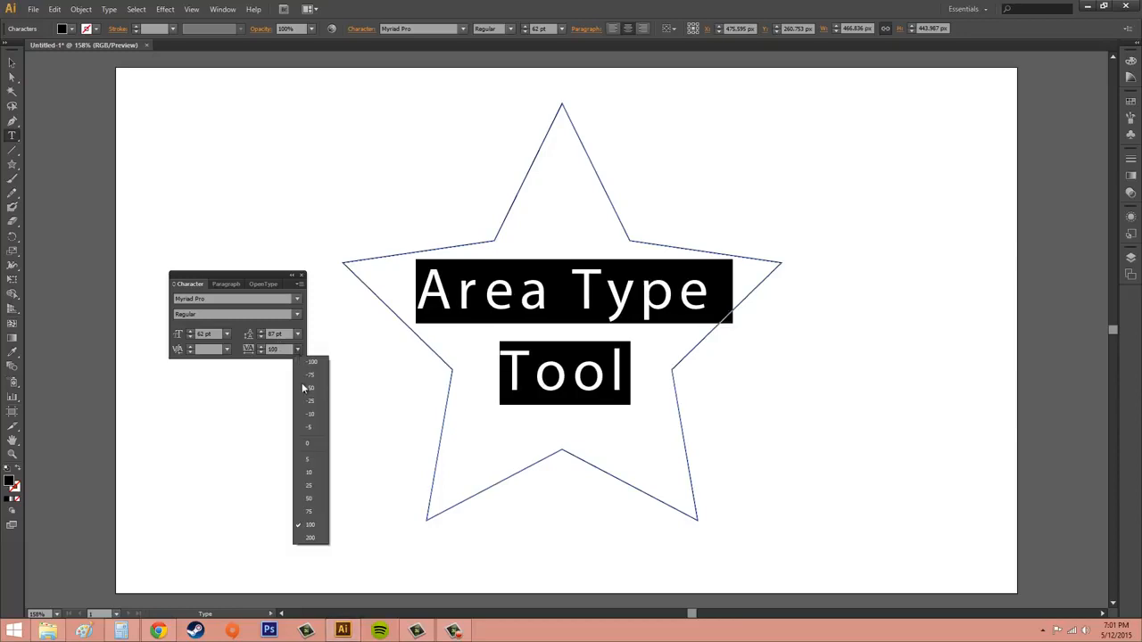
pyautogui.click(313, 538)
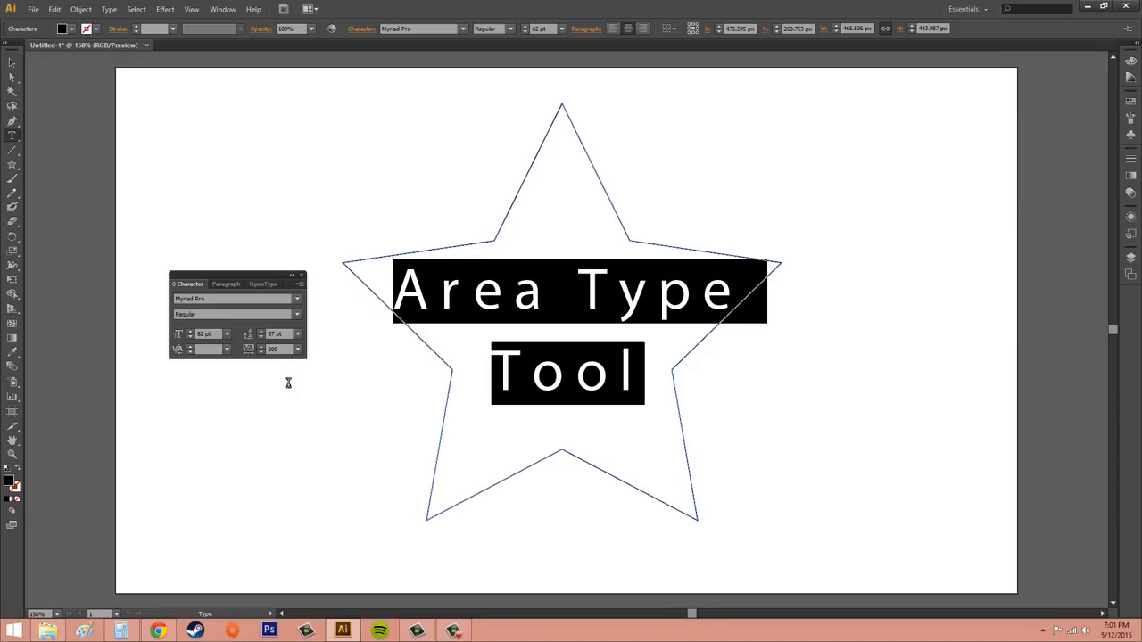
# Step: Set the tracking of the selected text to 500
pyautogui.click(286, 350)
pyautogui.write('500')
pyautogui.press('Return')
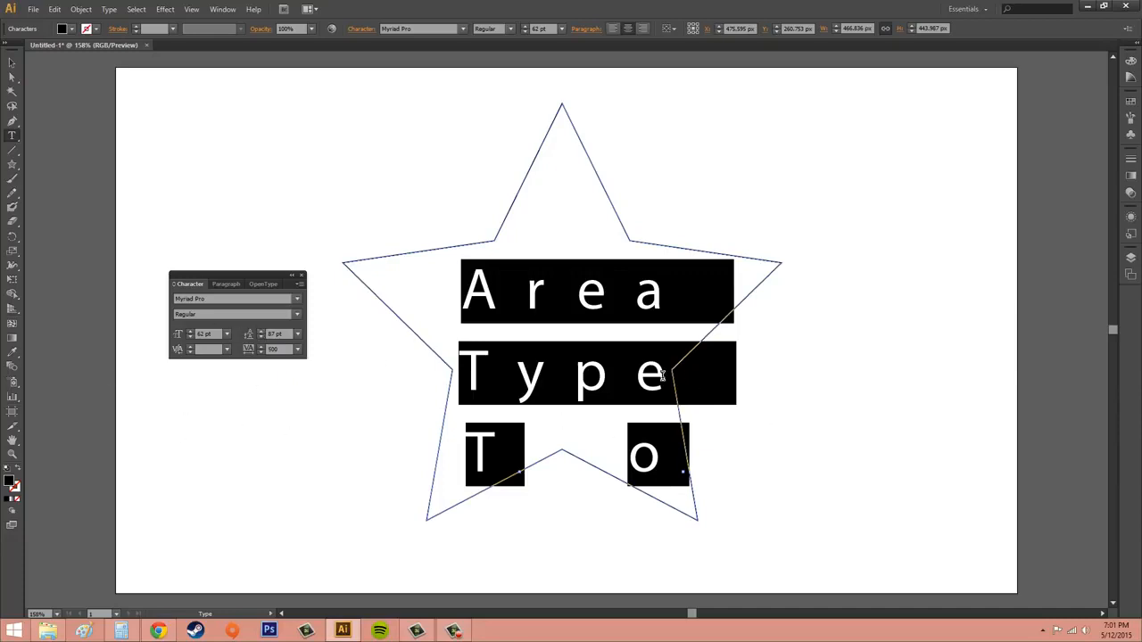
# Step: Step the font size of the selected text down to 38 pt
pyautogui.click(190, 338)
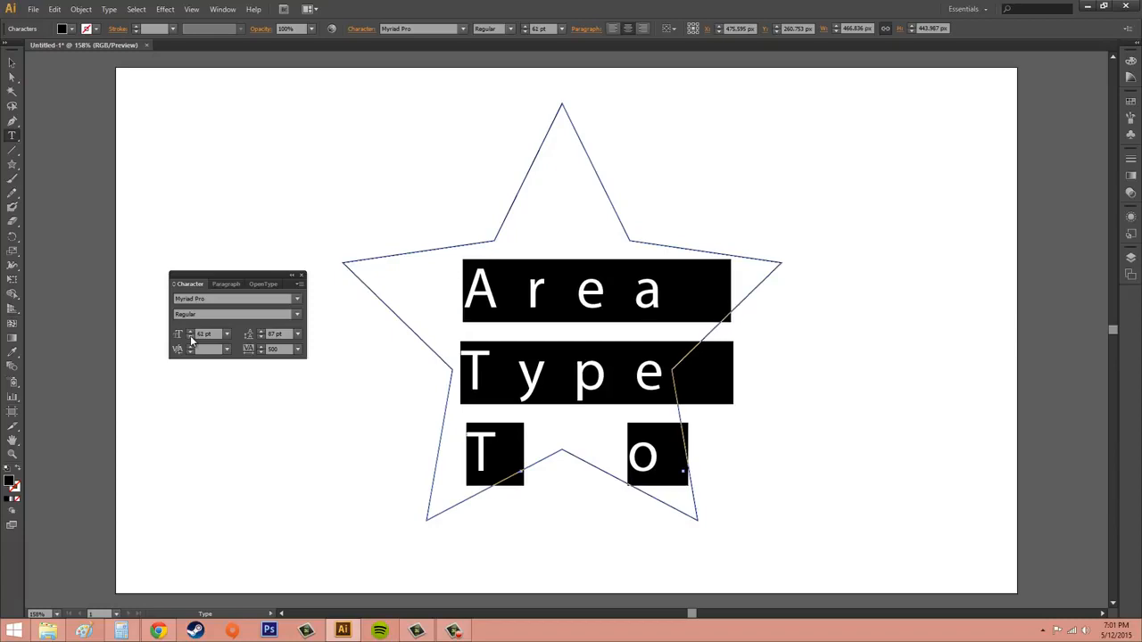
pyautogui.click(190, 338)
pyautogui.click(190, 338)
pyautogui.click(190, 338)
pyautogui.click(190, 338)
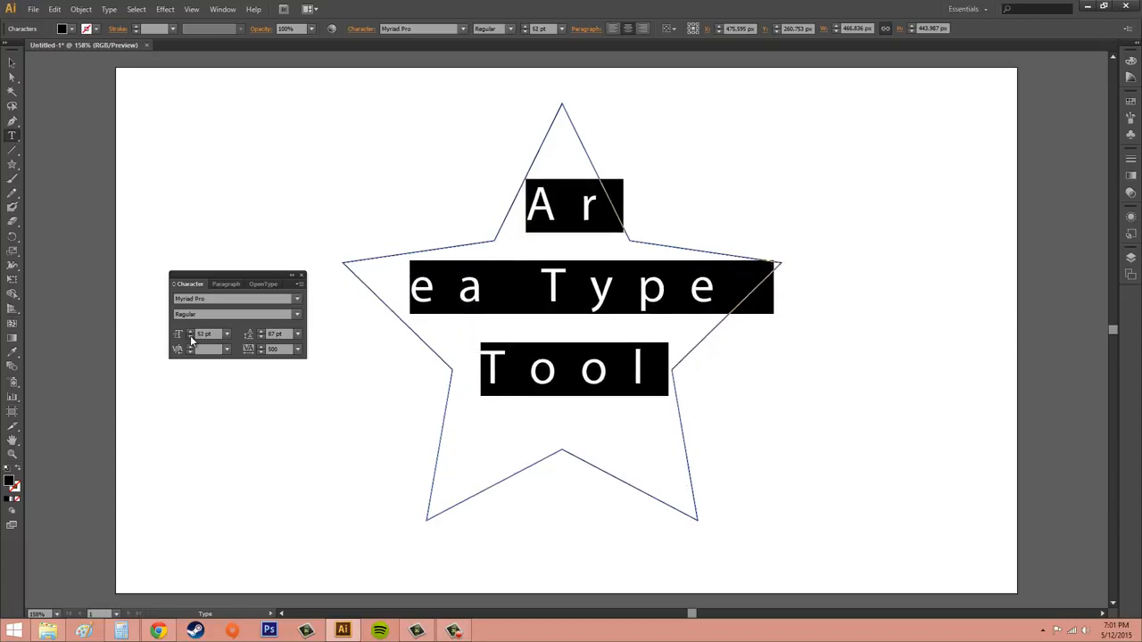
pyautogui.click(190, 339)
pyautogui.click(190, 338)
pyautogui.click(190, 338)
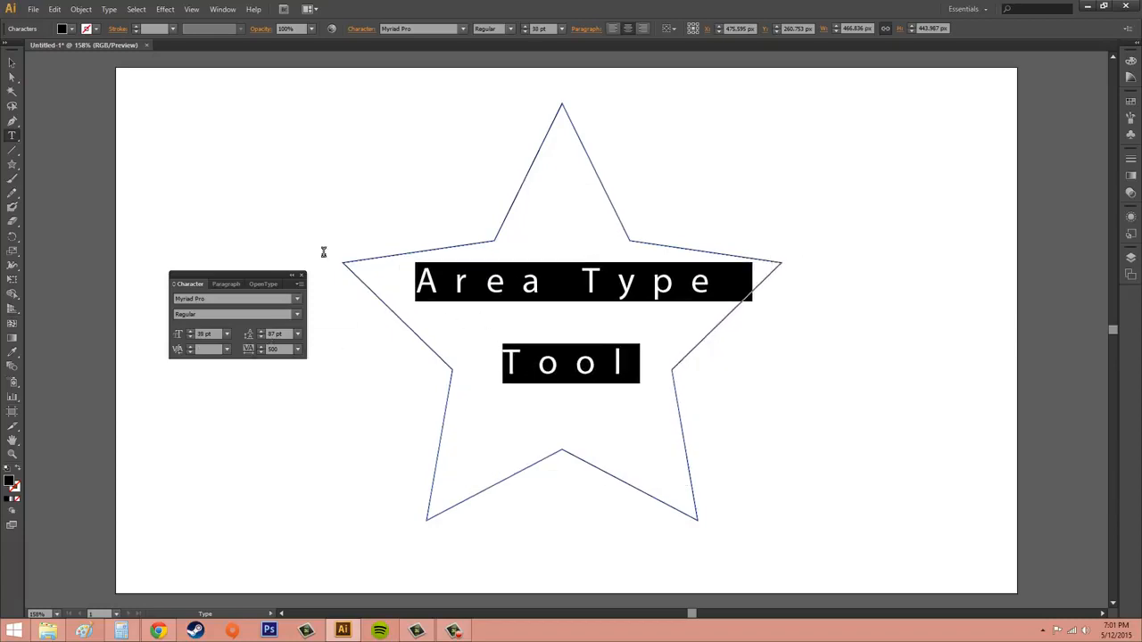
# Step: Deselect everything with the Selection tool and show the Character panel's extra options
pyautogui.click(288, 195)
pyautogui.click(13, 64)
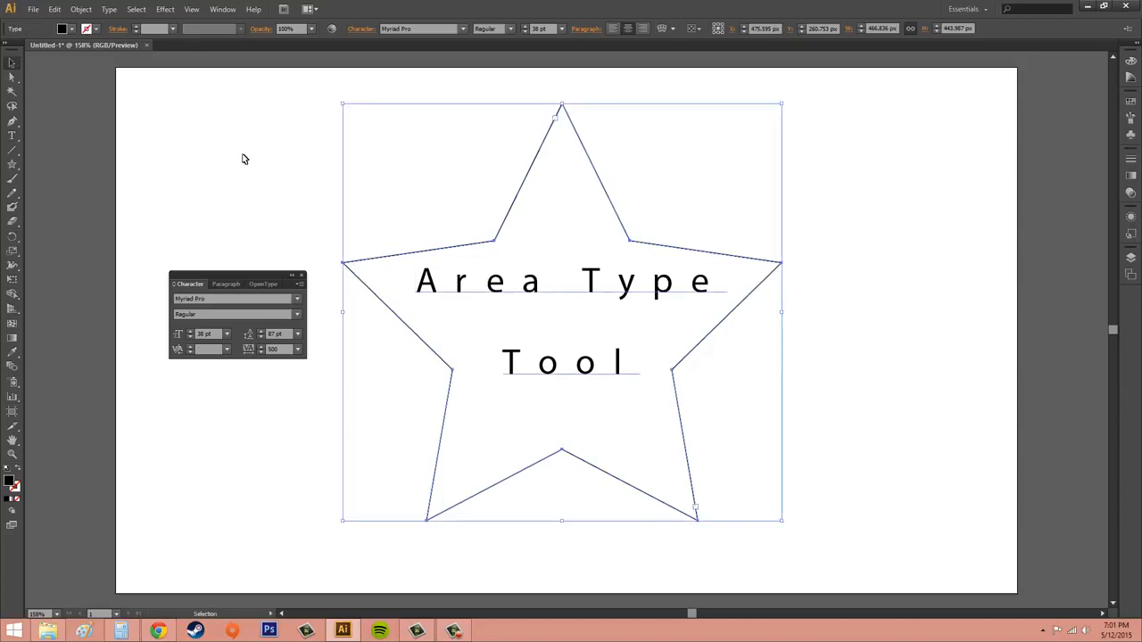
pyautogui.click(319, 169)
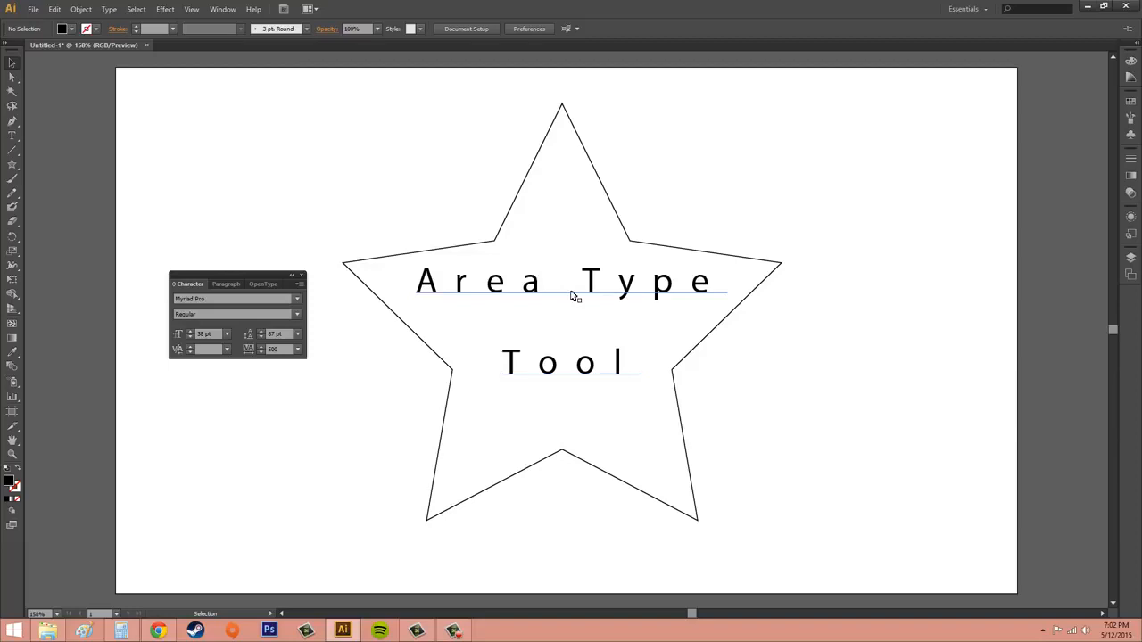
pyautogui.click(300, 284)
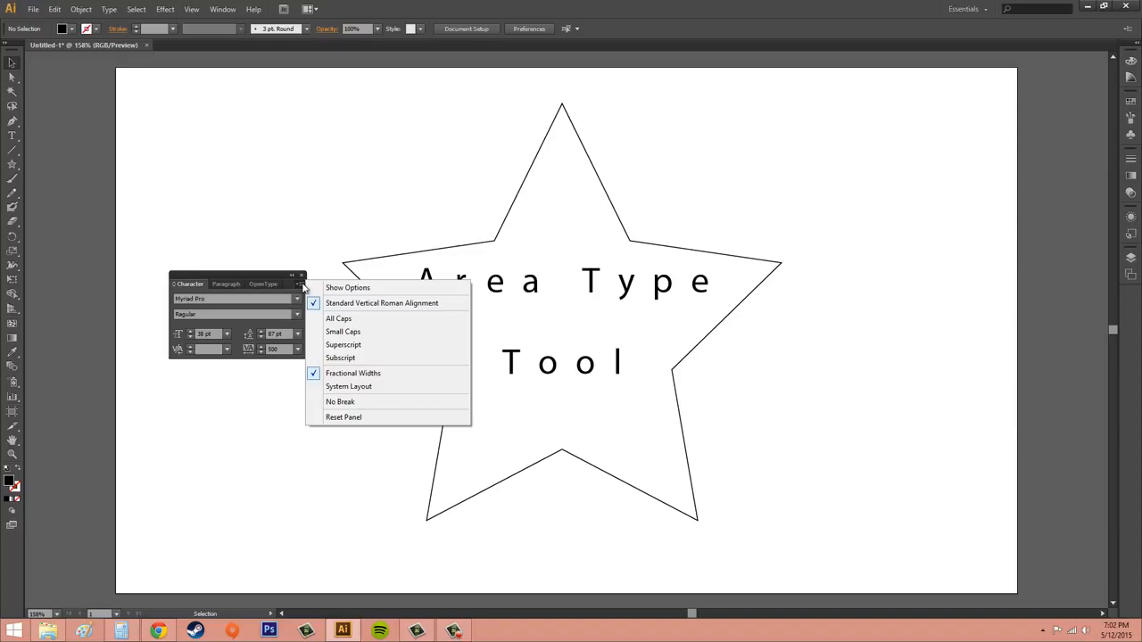
pyautogui.click(349, 287)
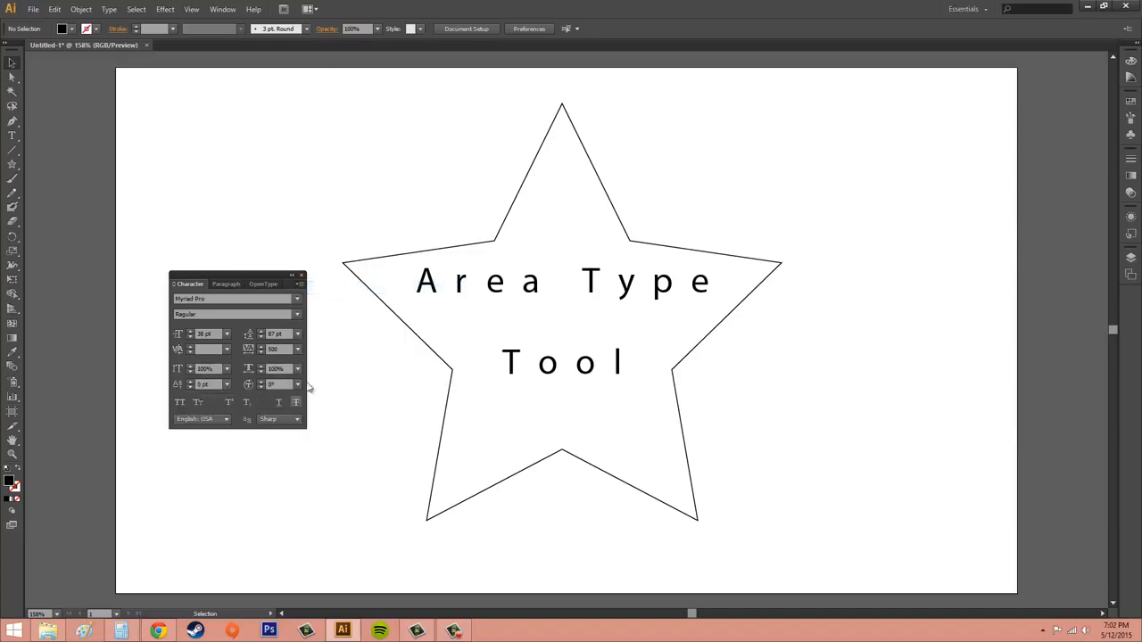